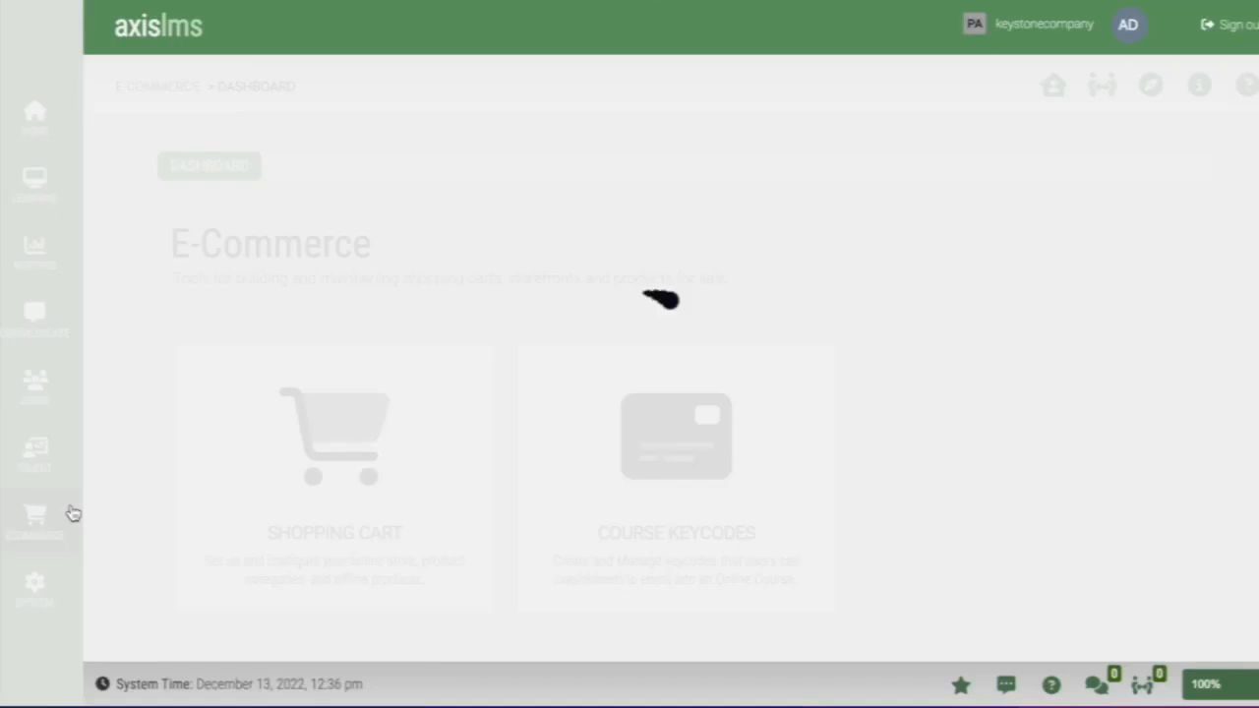
- Start a new product from the Shopping Cart's Products for Sale list
left_click(474, 520)
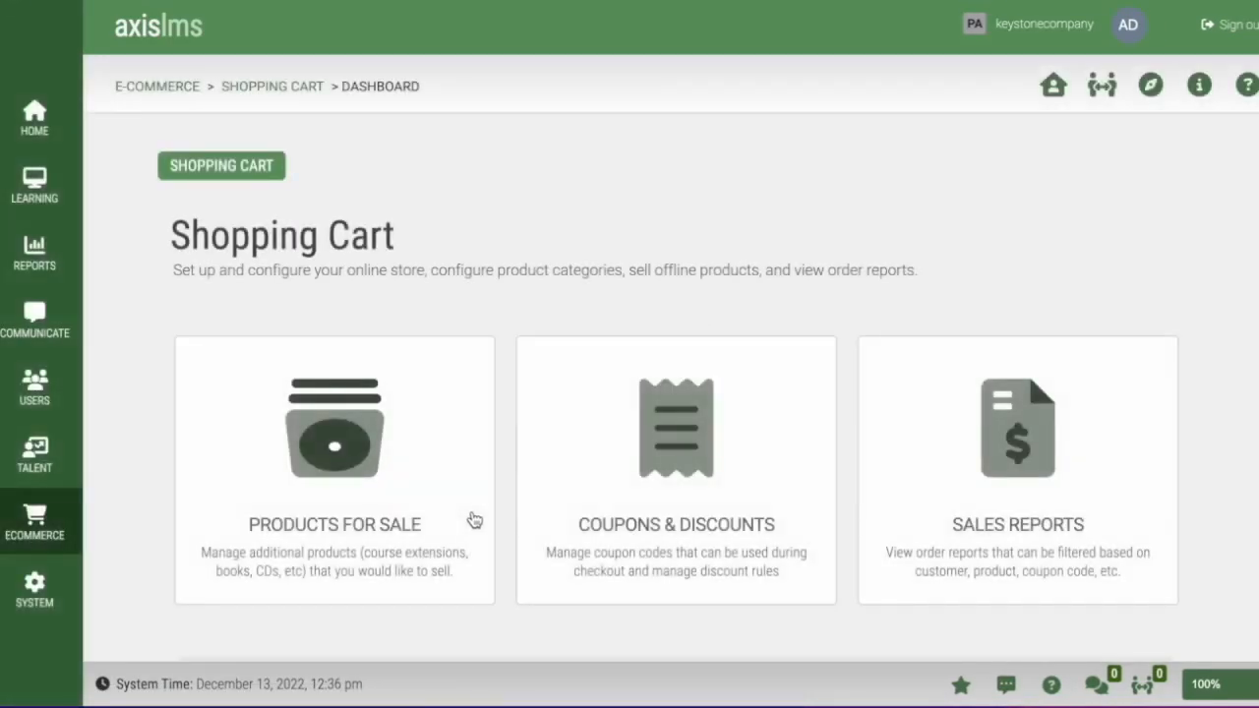
left_click(475, 519)
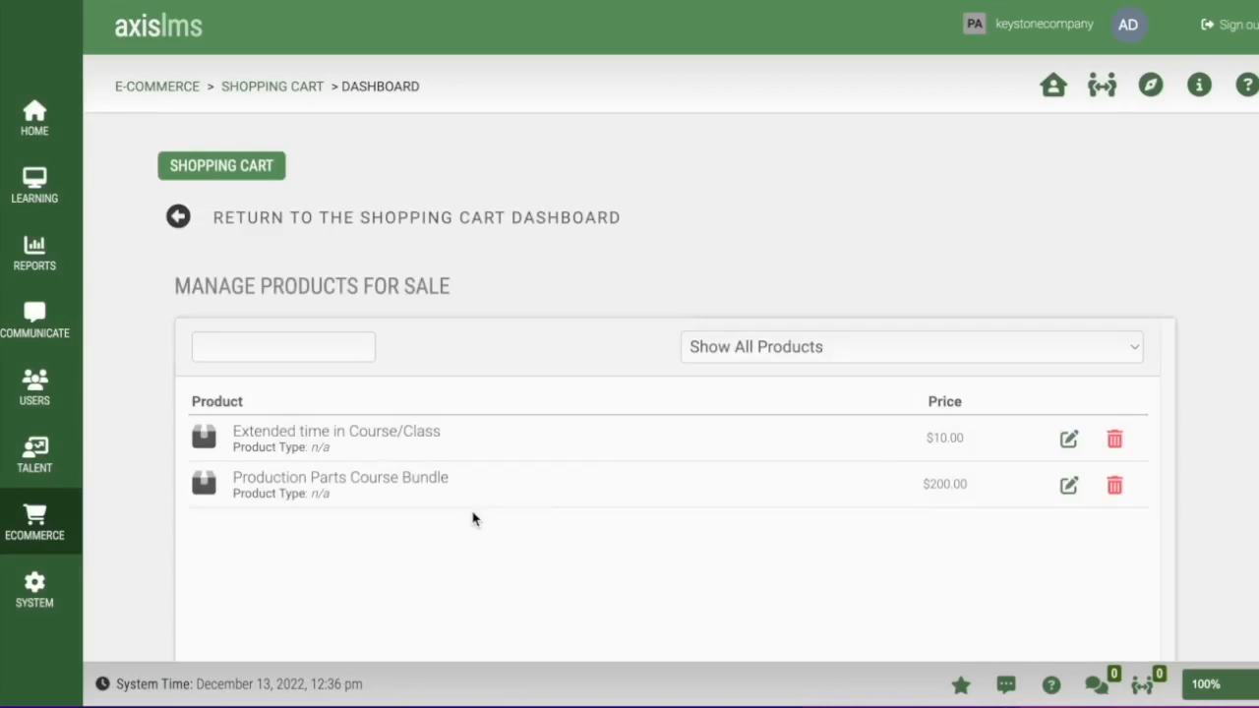
scroll(472, 519, "down", 5)
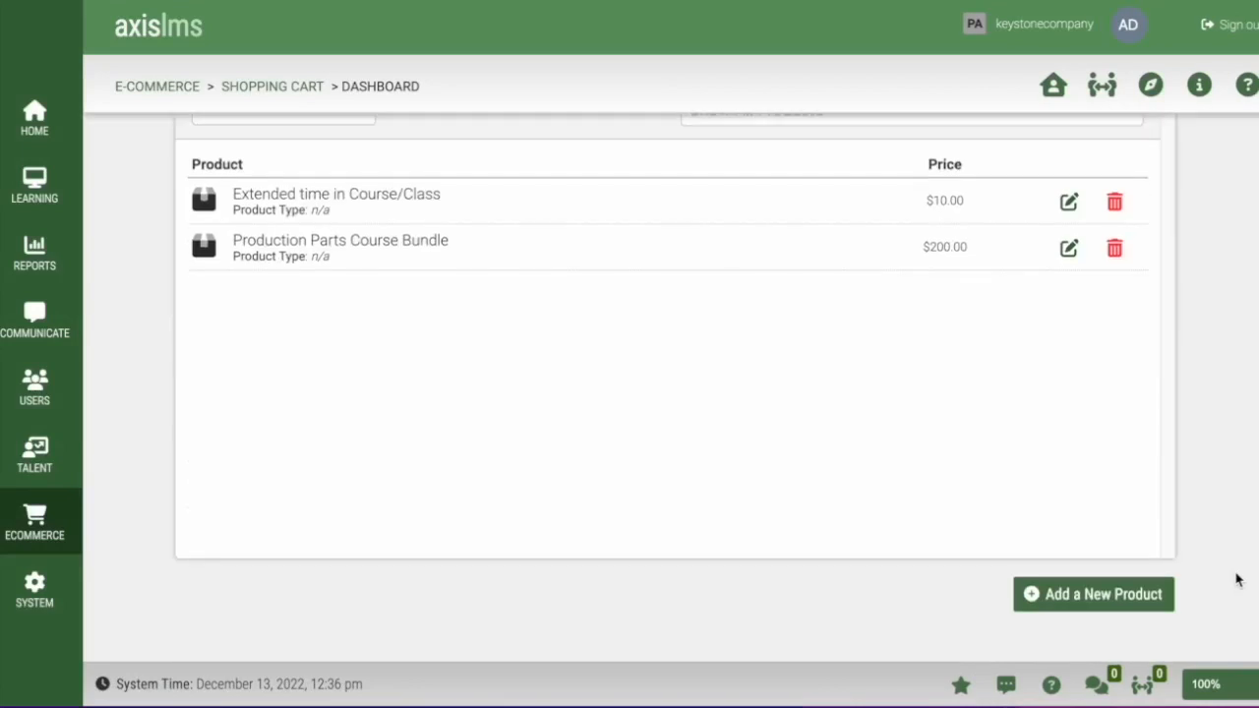
left_click(1111, 599)
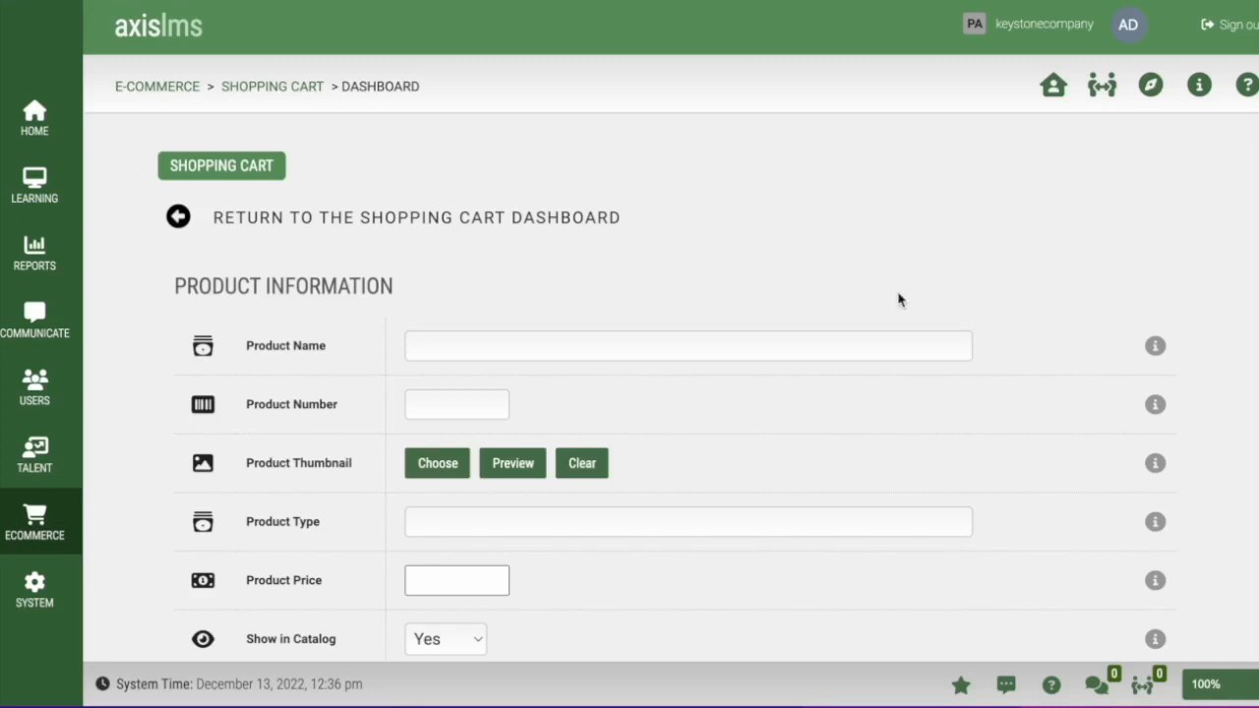
- Name the product 'Summer Training Package', price it at 25.00, and scroll to Product Automation
left_click(542, 341)
type("Summer Training Package")
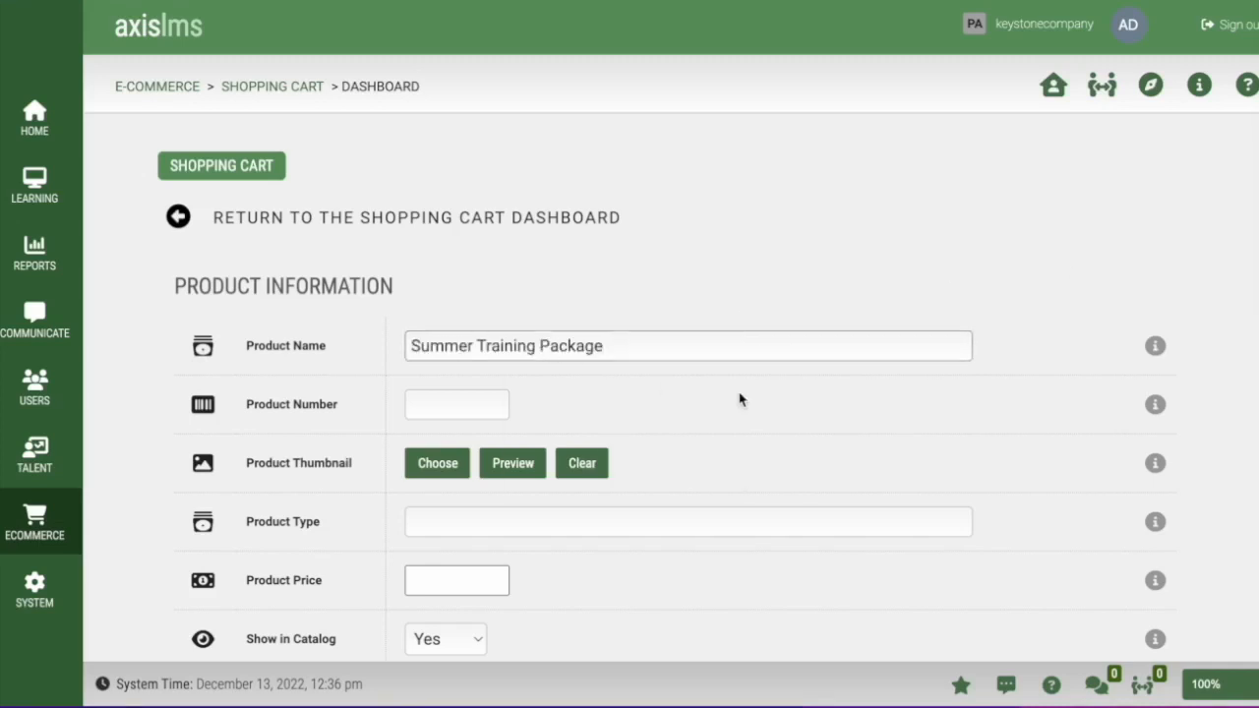
scroll(947, 478, "down", 1)
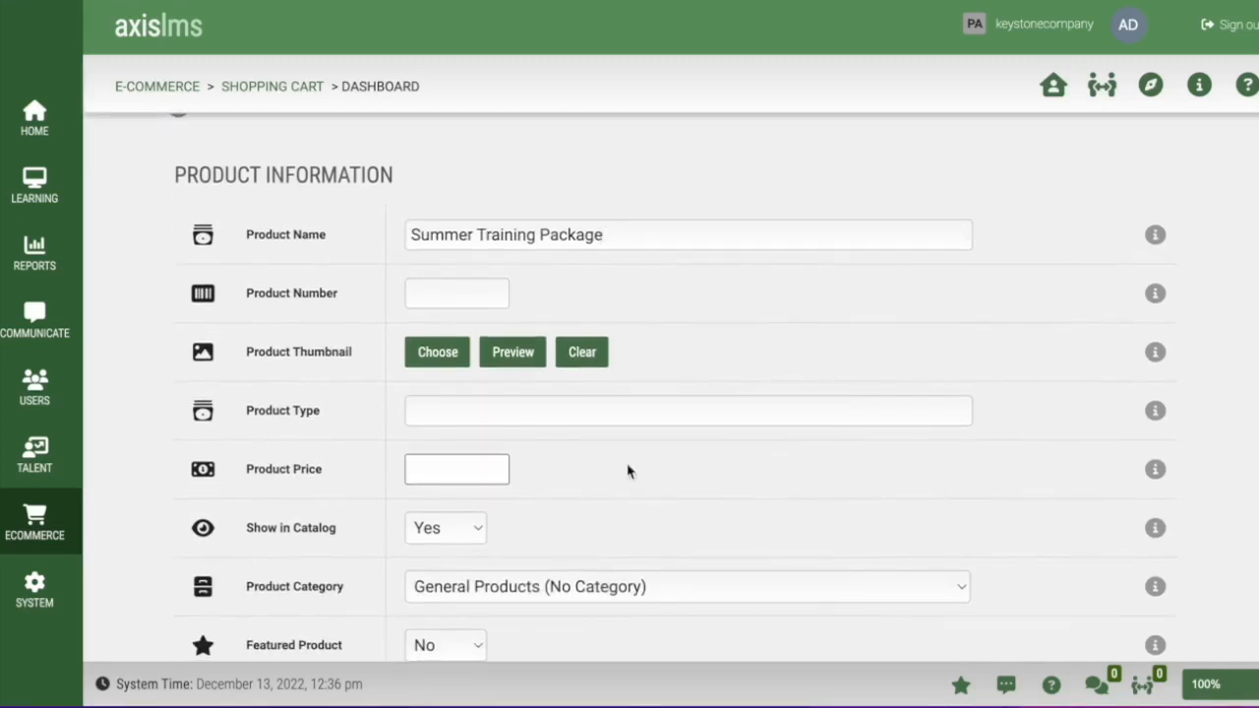
left_click(443, 468)
type("25.00")
scroll(731, 523, "down", 1)
scroll(731, 523, "down", 1)
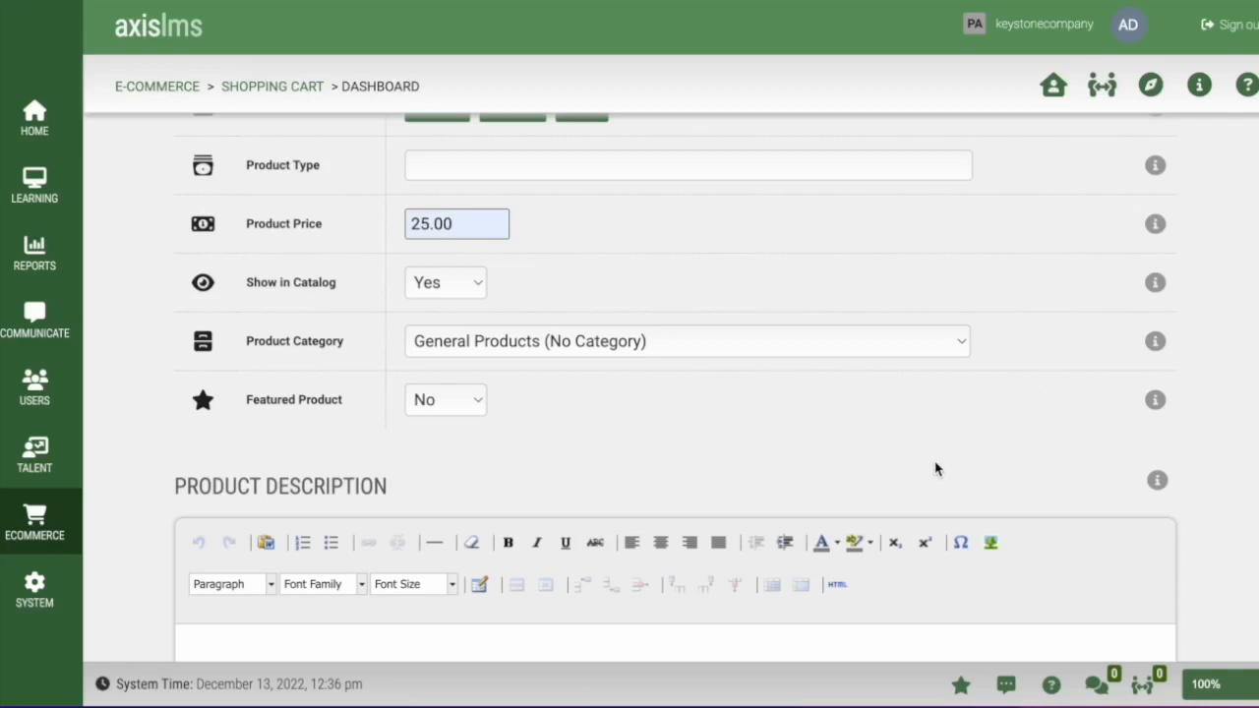
scroll(935, 466, "down", 4)
scroll(934, 462, "down", 2)
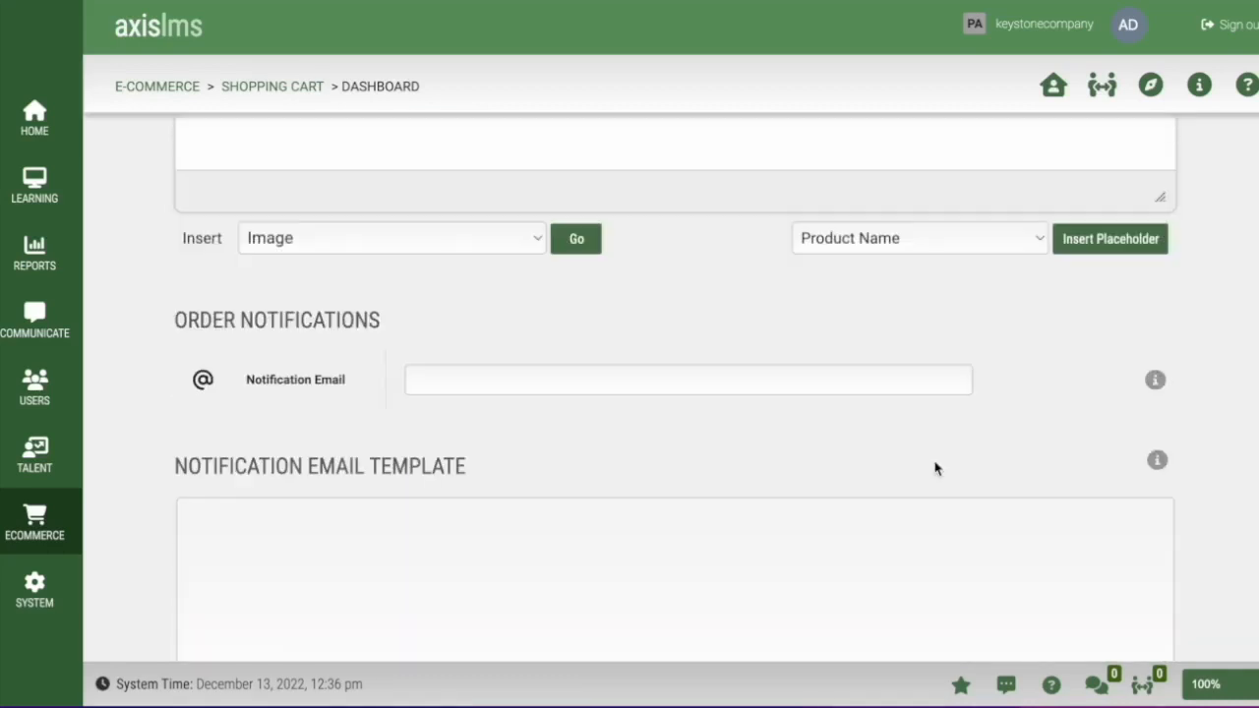
scroll(935, 468, "down", 7)
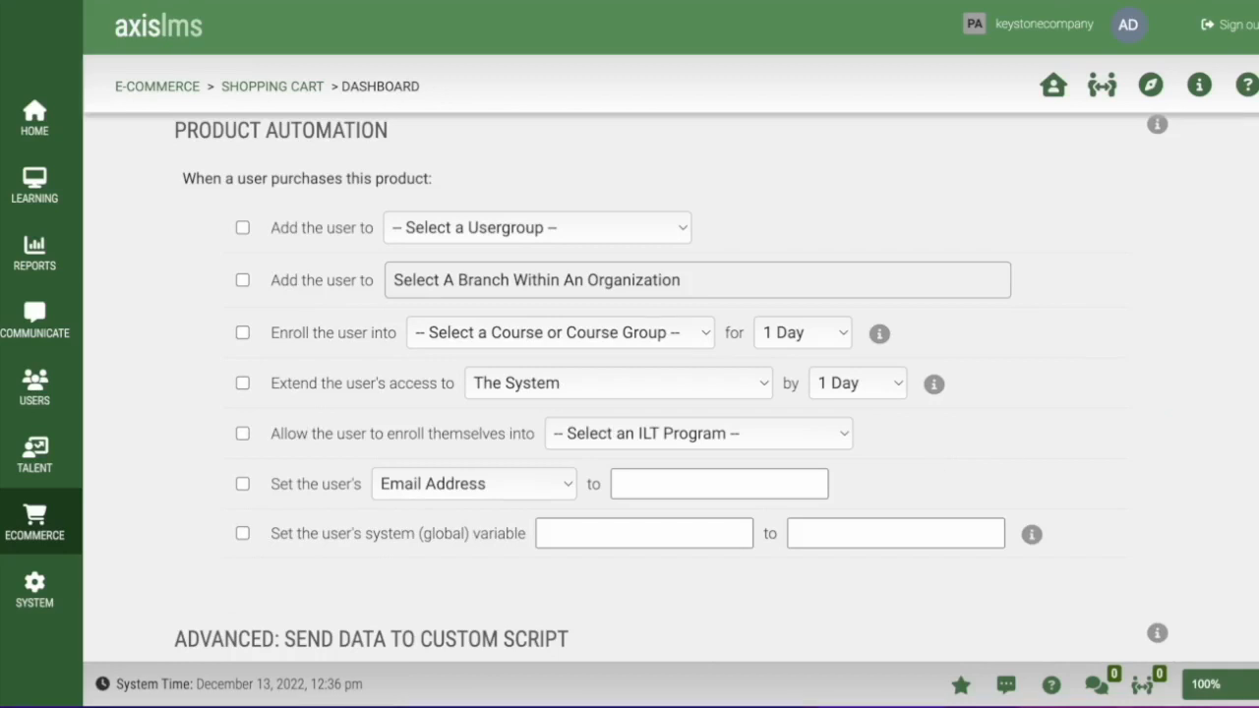
- Have the purchase set the user's global variable SummerTrainingPackage to Purchased
left_click(243, 533)
left_click(589, 537)
type("SummerTrainingPackage")
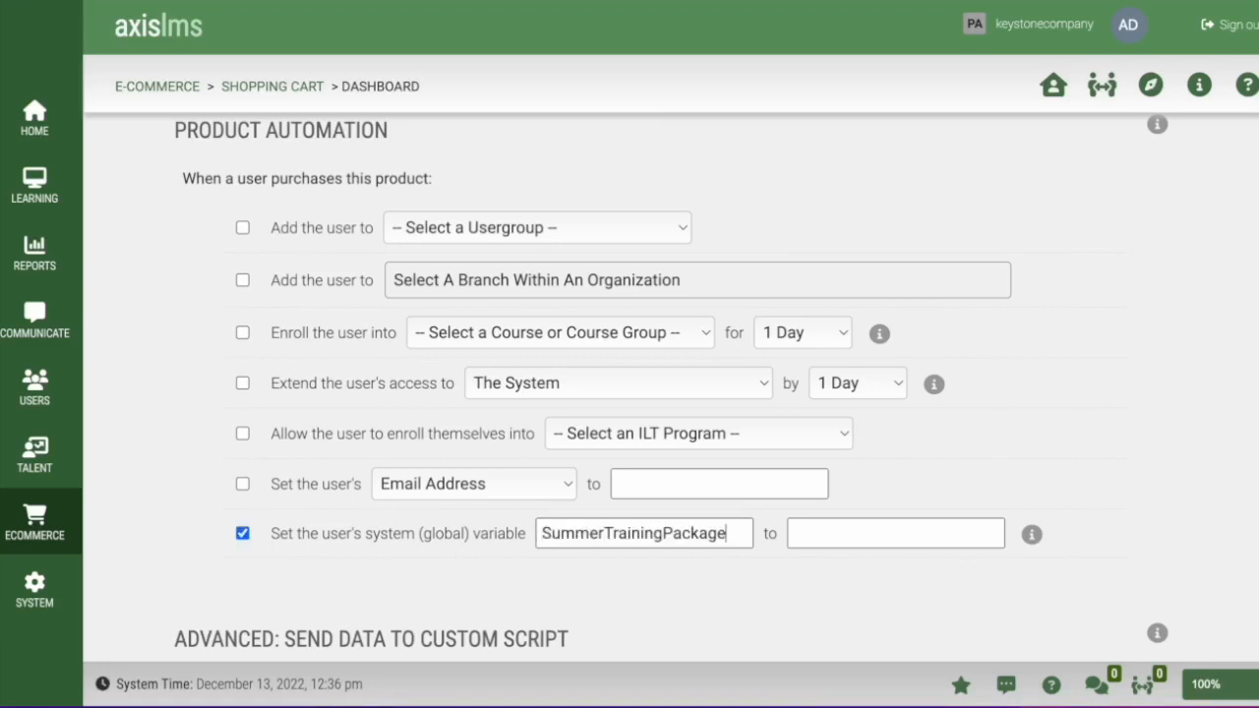
left_click(791, 536)
type("Purchased")
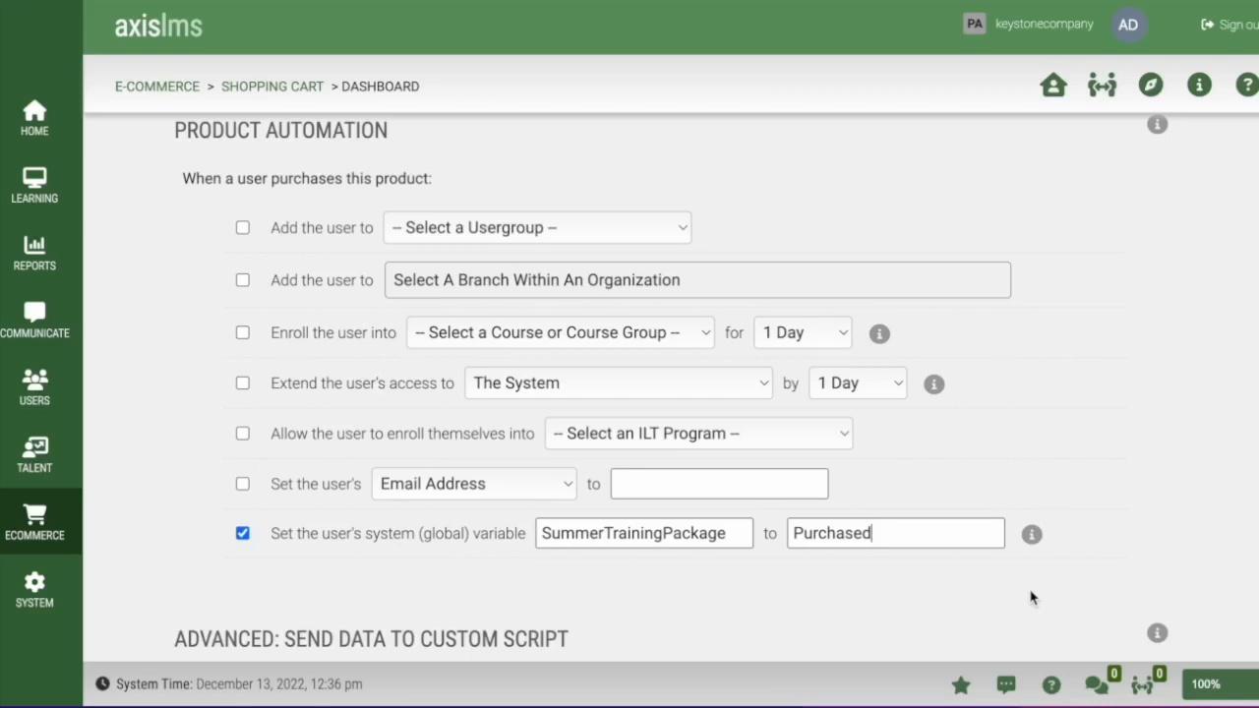
- Save the Summer Training Package product
scroll(1031, 597, "down", 2)
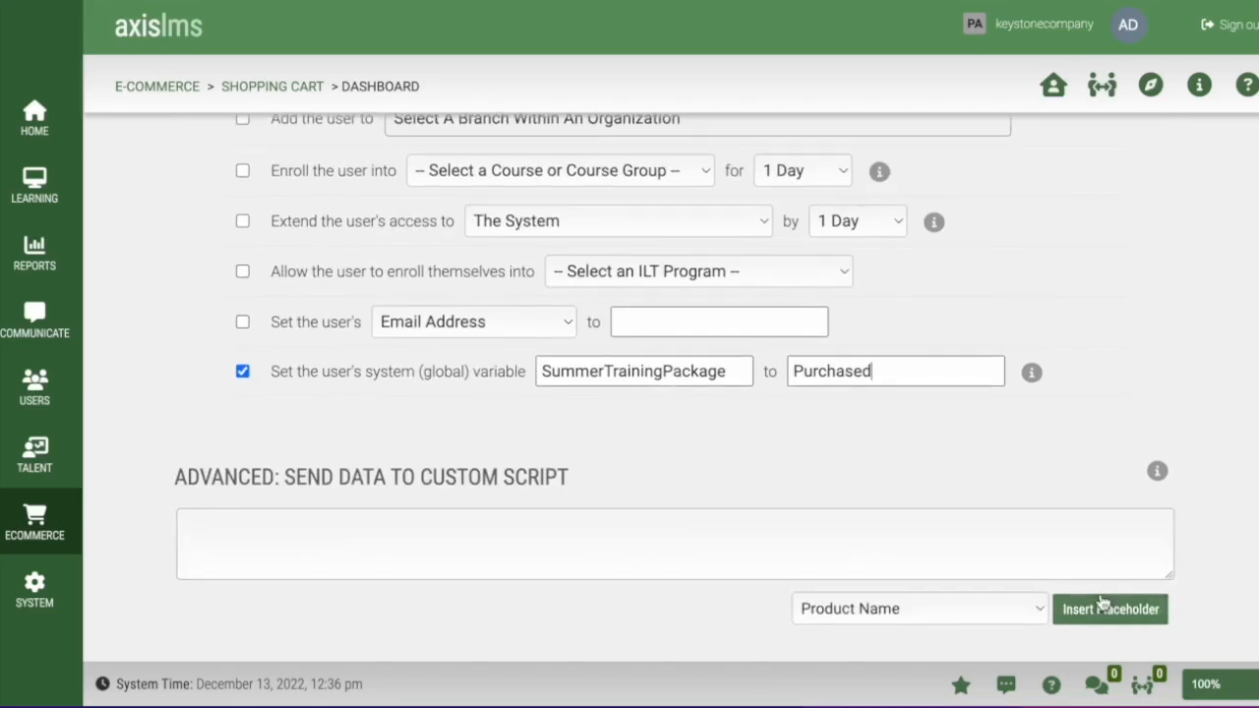
scroll(1161, 577, "down", 1)
scroll(1116, 570, "down", 2)
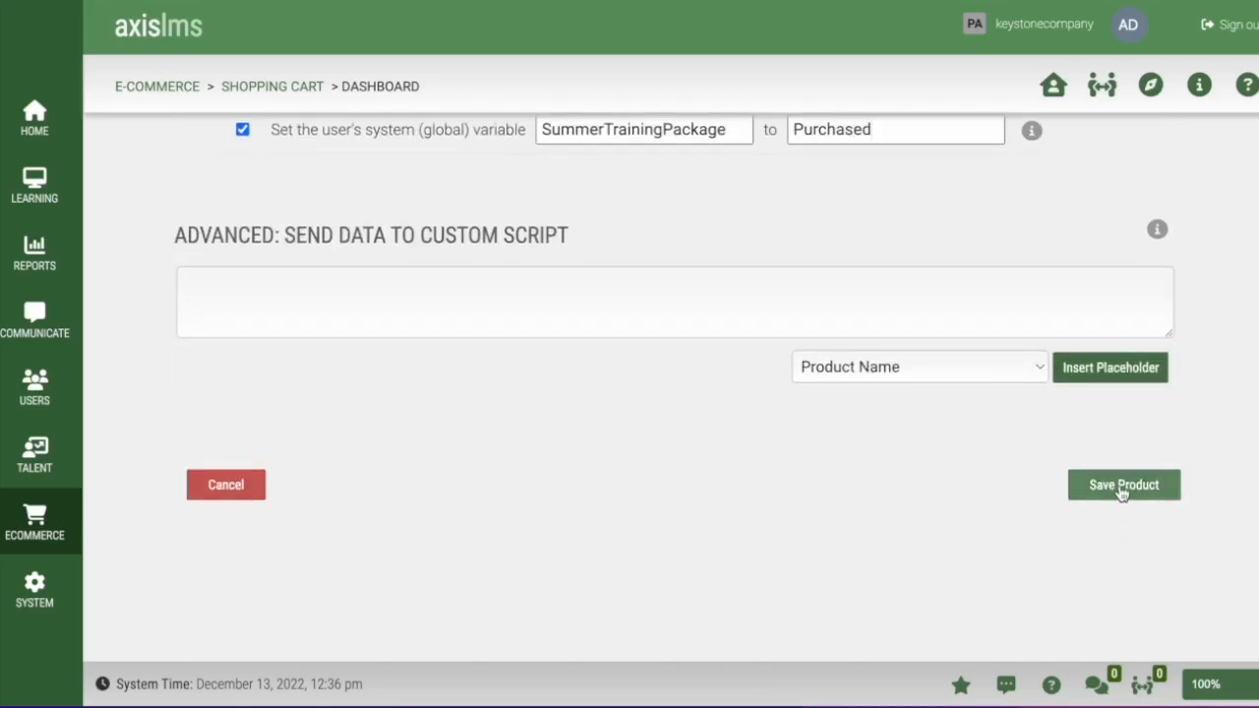
left_click(1121, 488)
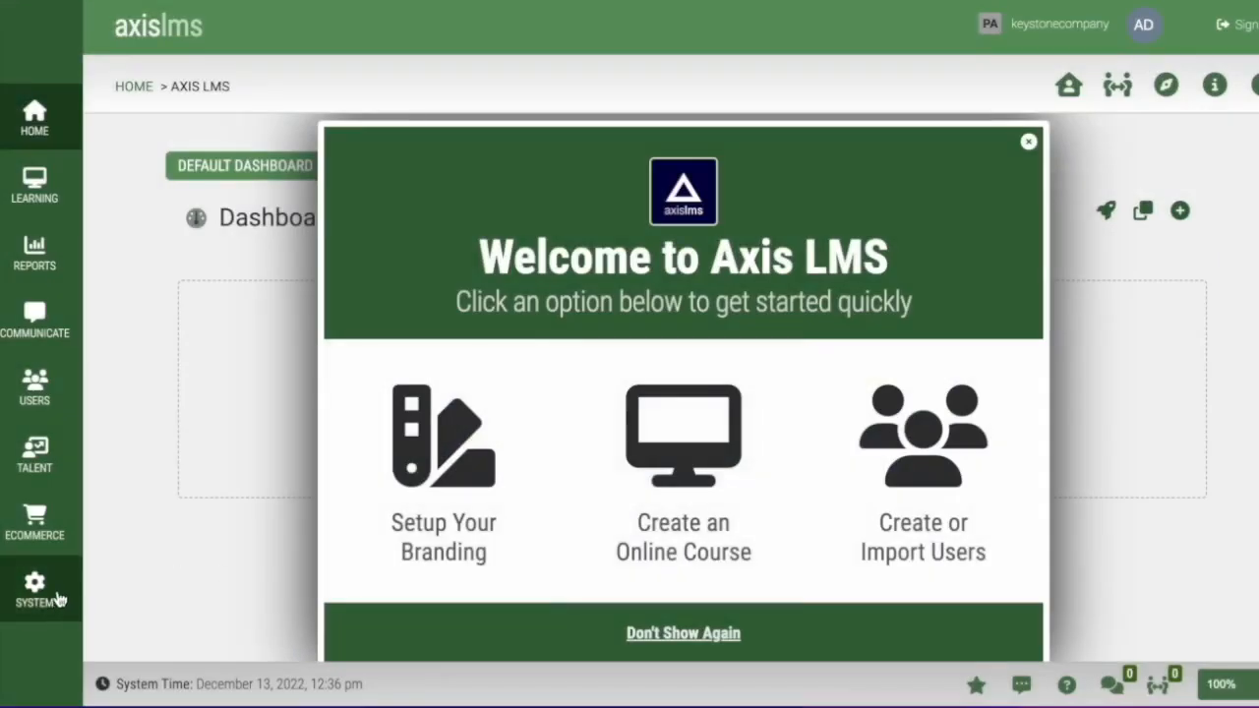
- Open My Online Training in the Learning Portal Page Editor via System > Site Design
left_click(59, 596)
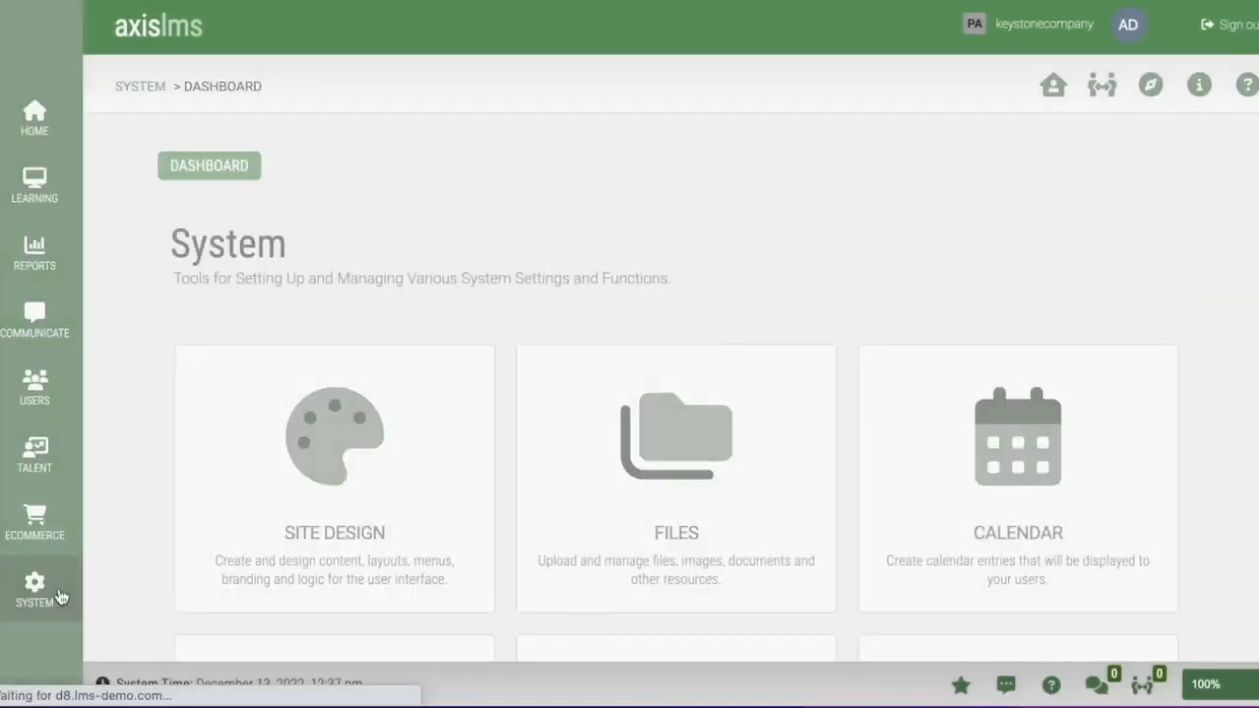
left_click(455, 511)
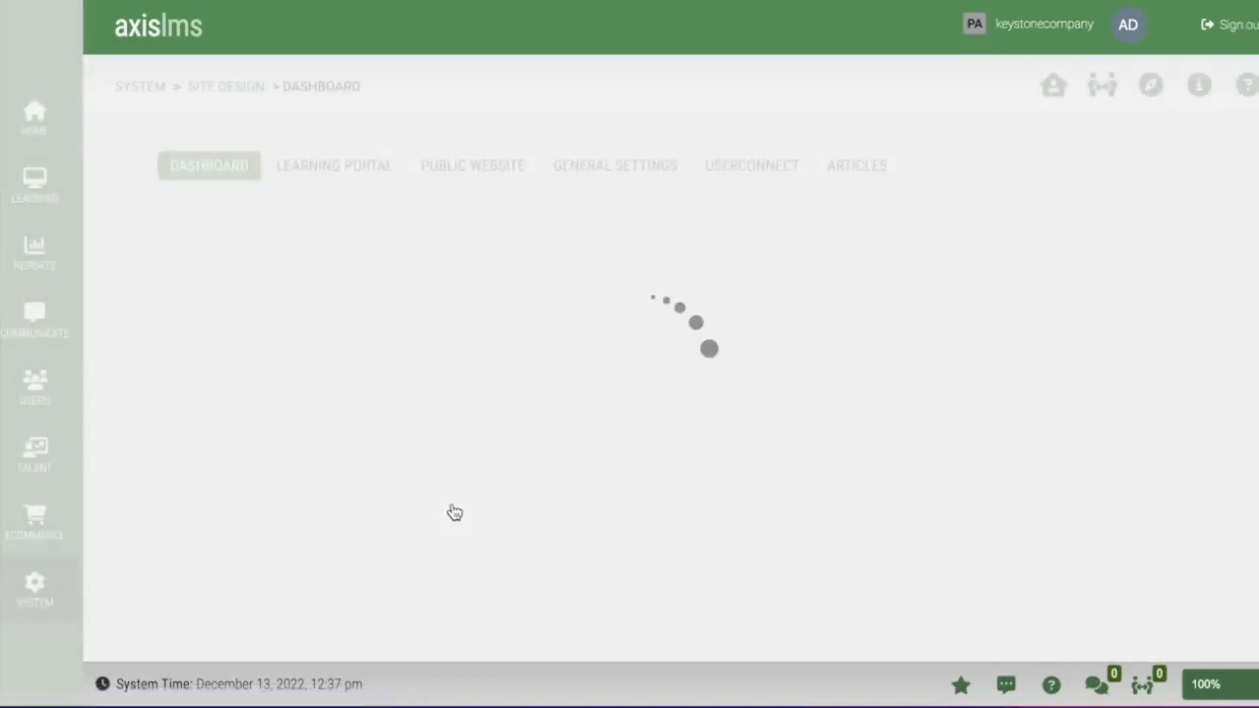
left_click(455, 511)
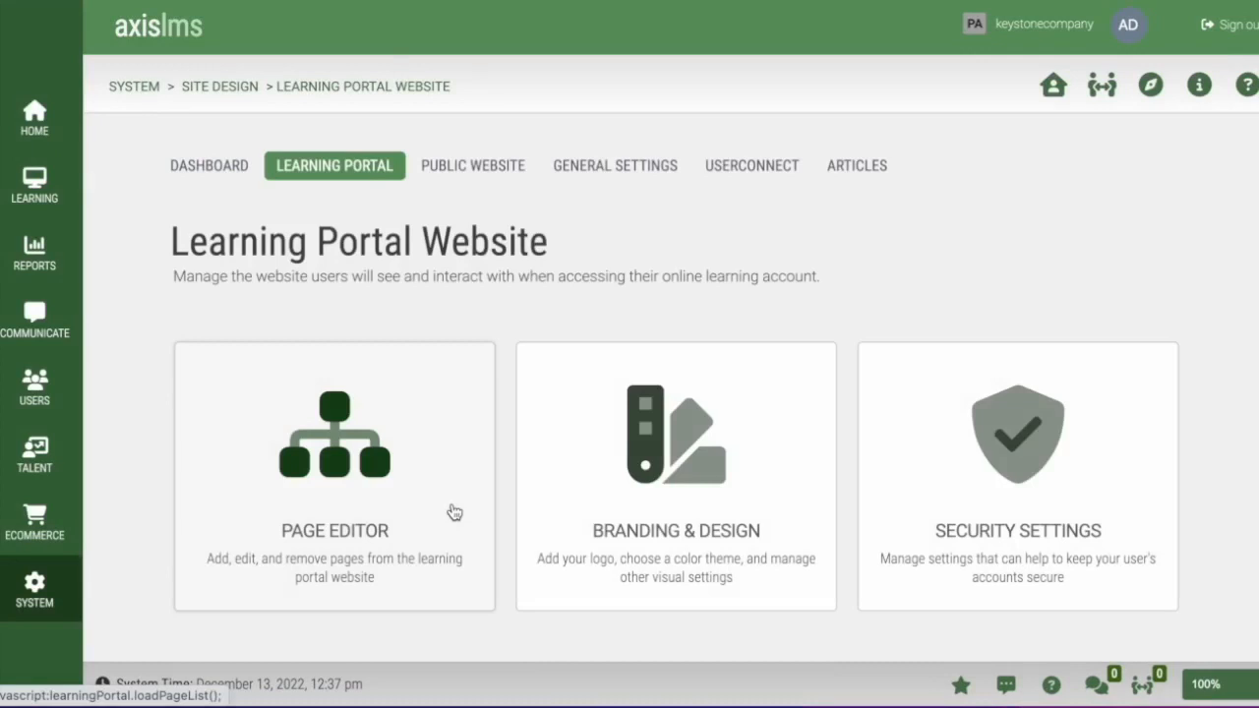
left_click(454, 512)
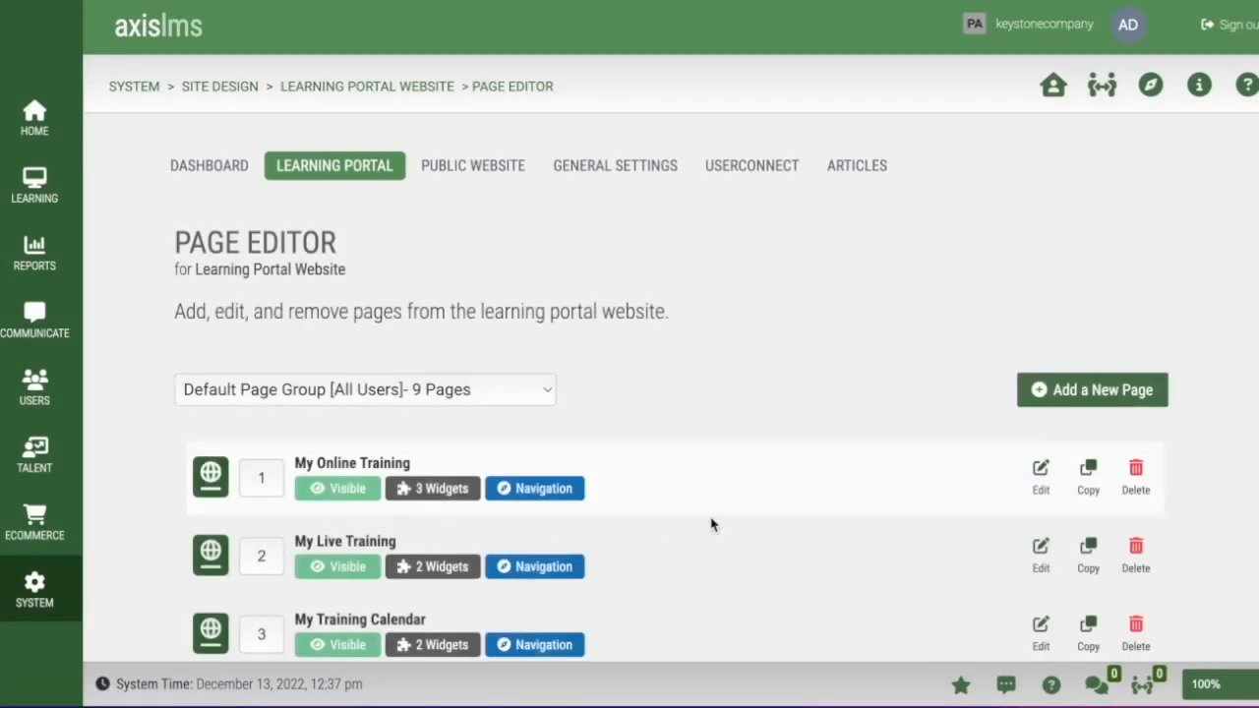
left_click(1043, 477)
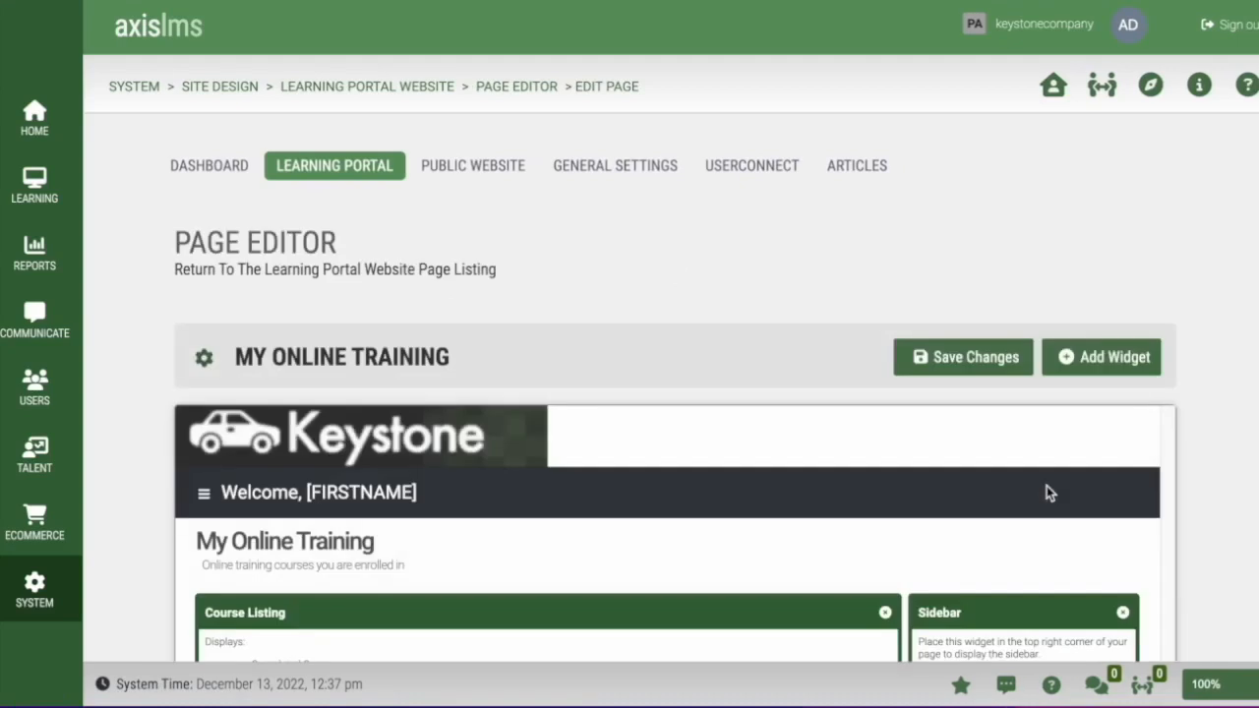
scroll(1217, 487, "down", 2)
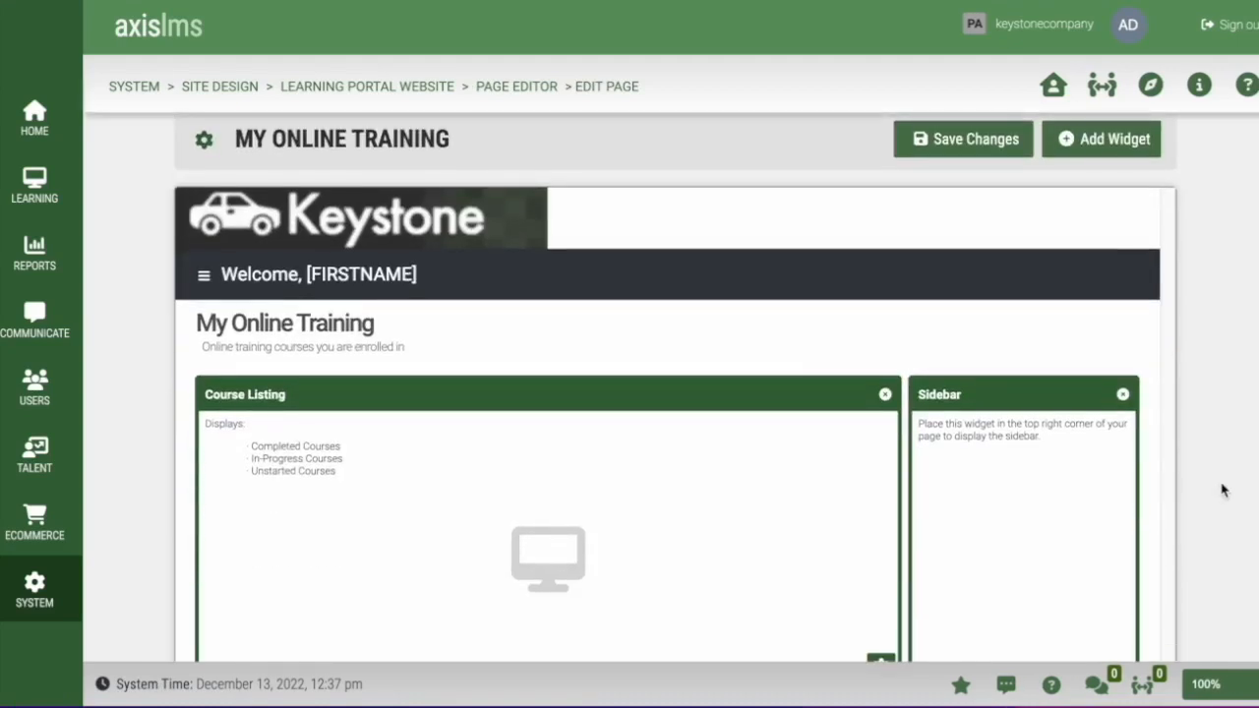
- Add a 'Trigger - Enroll in Course' widget from the Automations group to My Online Training
left_click(1115, 150)
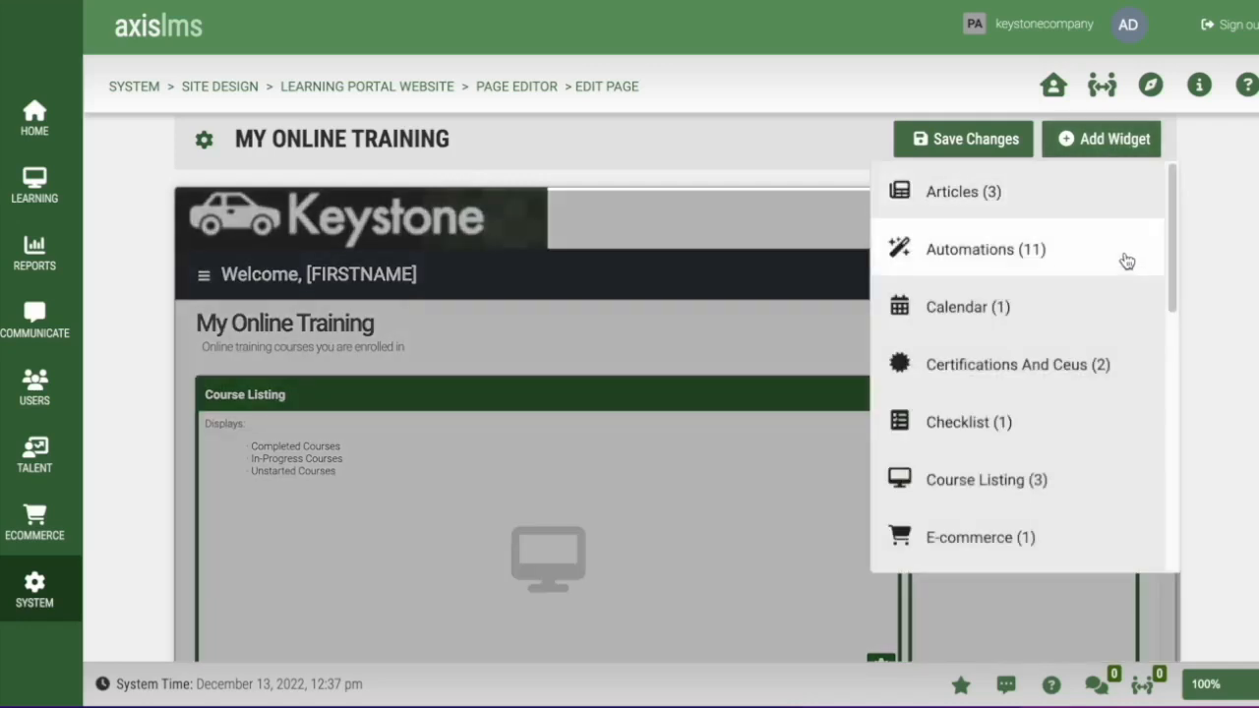
left_click(1126, 261)
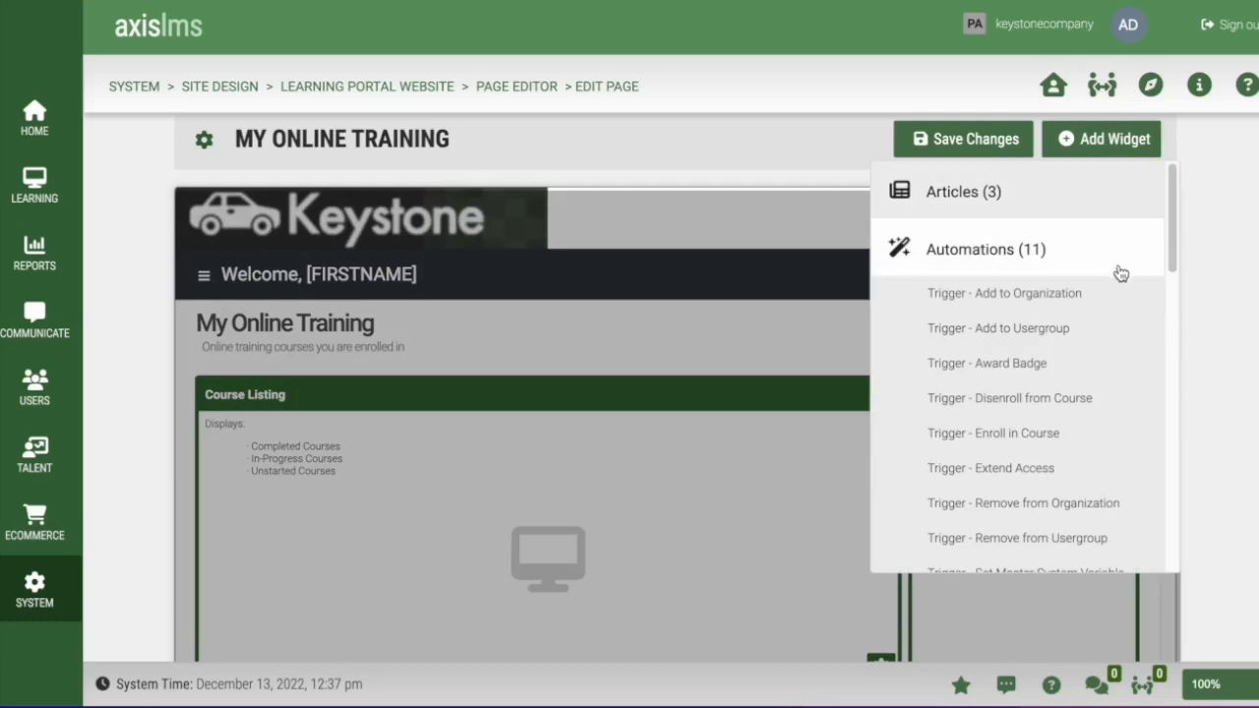
left_click(1104, 438)
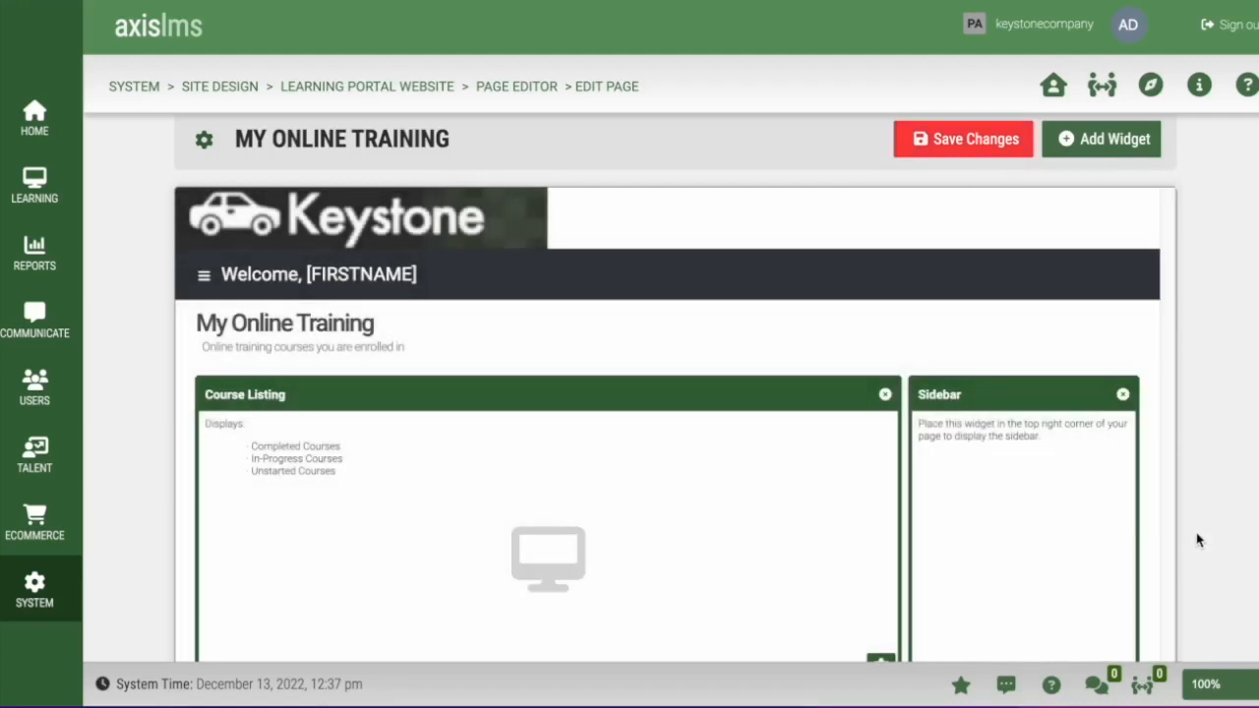
scroll(1200, 539, "down", 4)
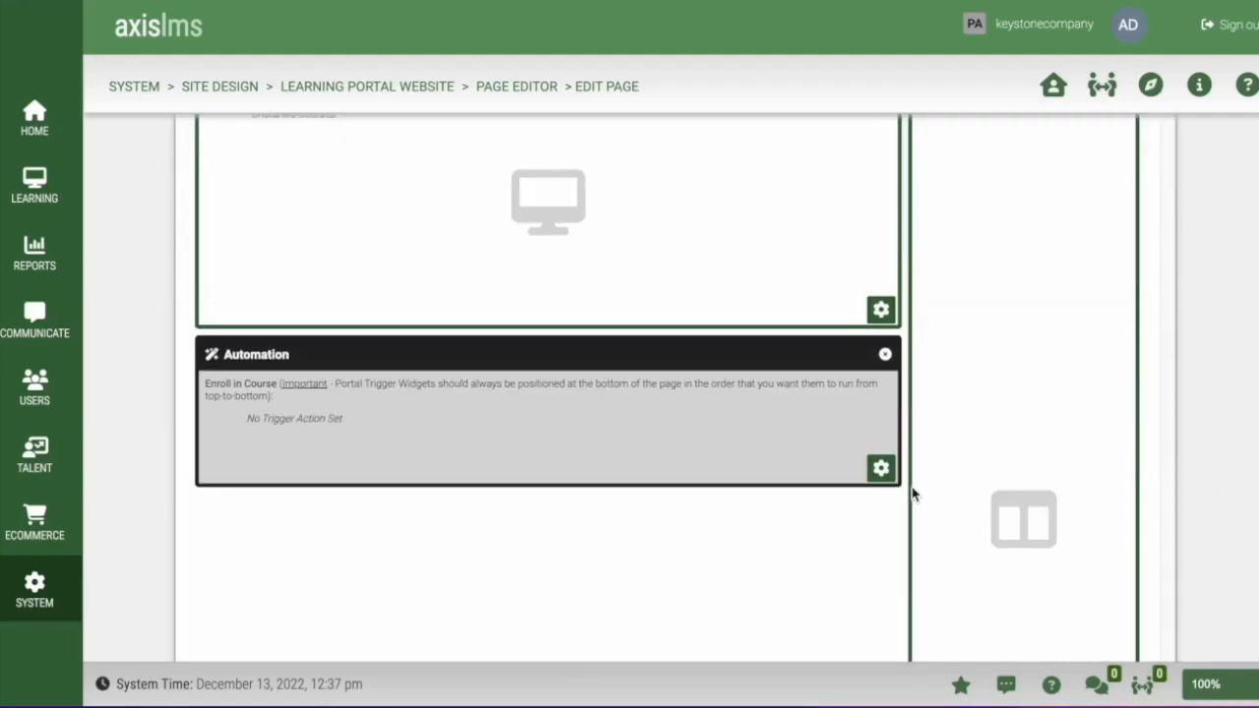
- Configure the widget to enroll users whose SummerTrainingPackage equals Purchased into Brakes, and save
left_click(882, 471)
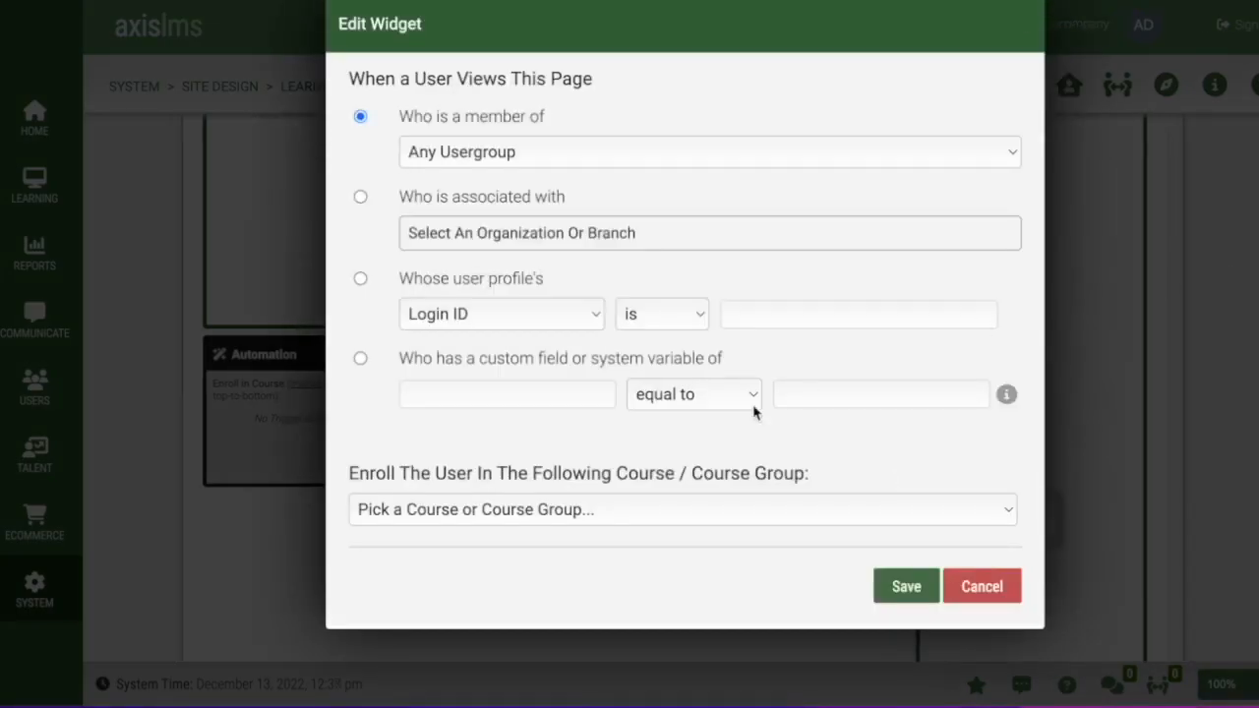
left_click(360, 359)
left_click(430, 395)
type("SummerTrainingPackage")
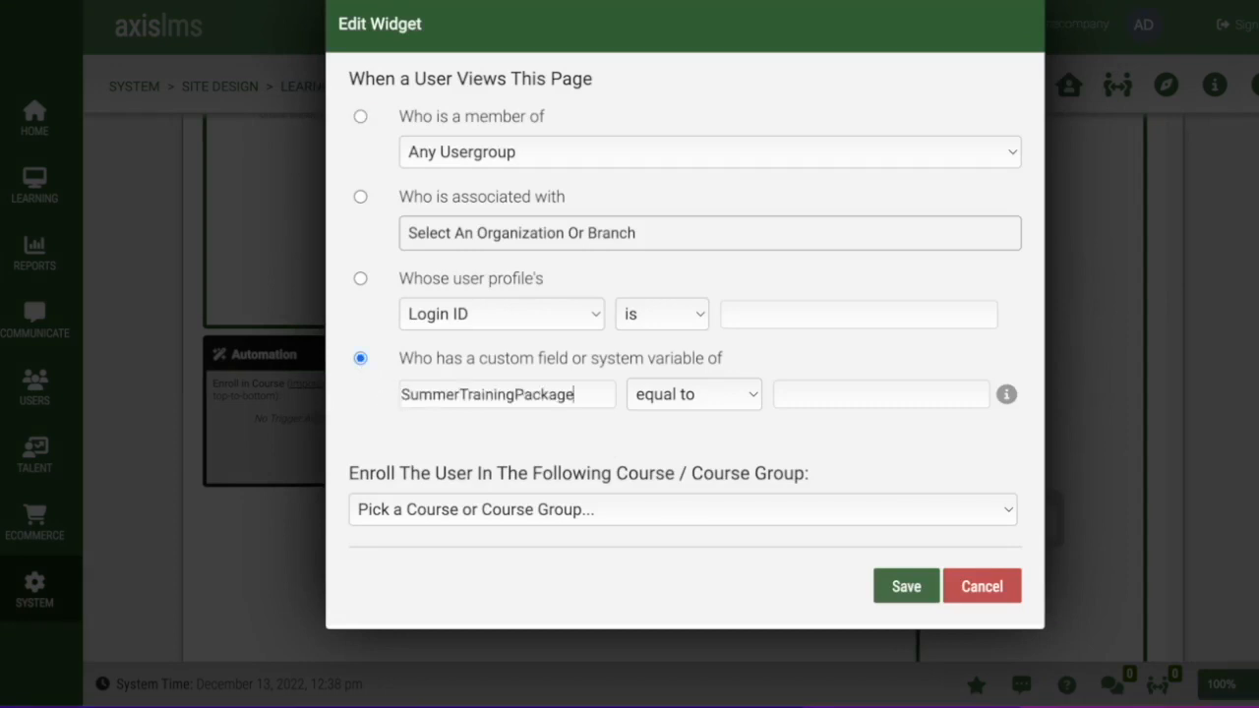
left_click(796, 396)
type("Purchased")
left_click(811, 510)
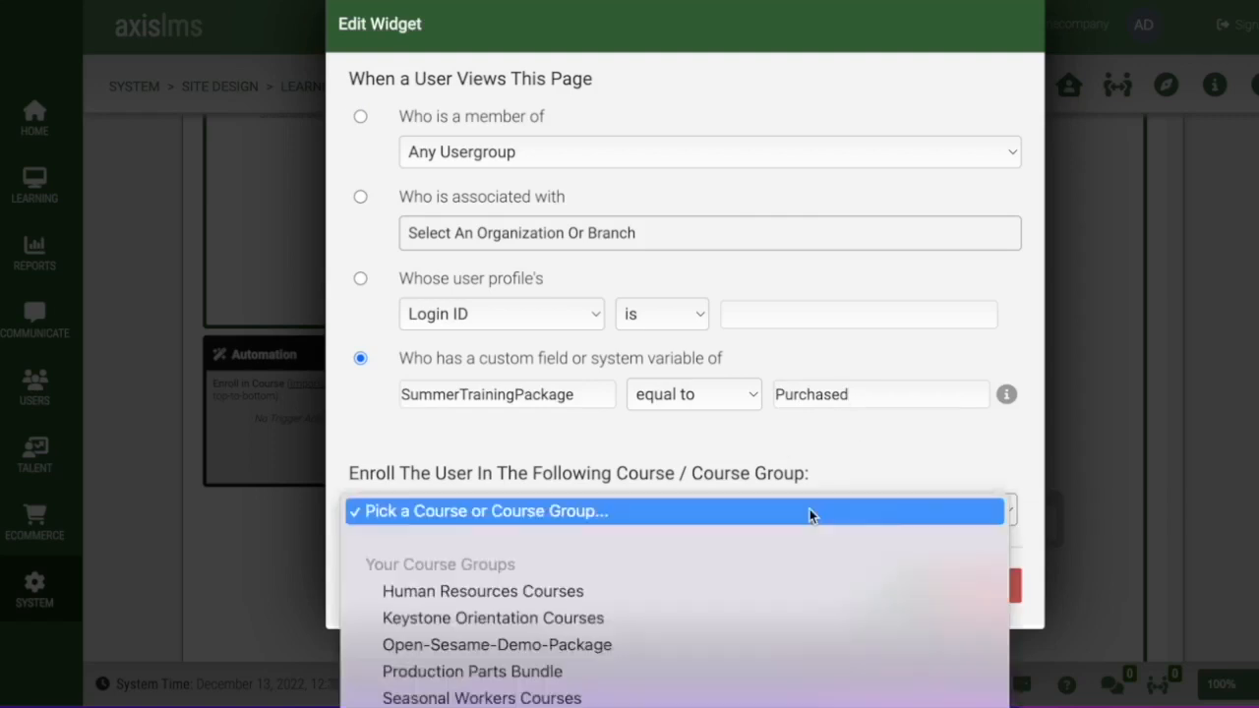
scroll(742, 694, "down", 4)
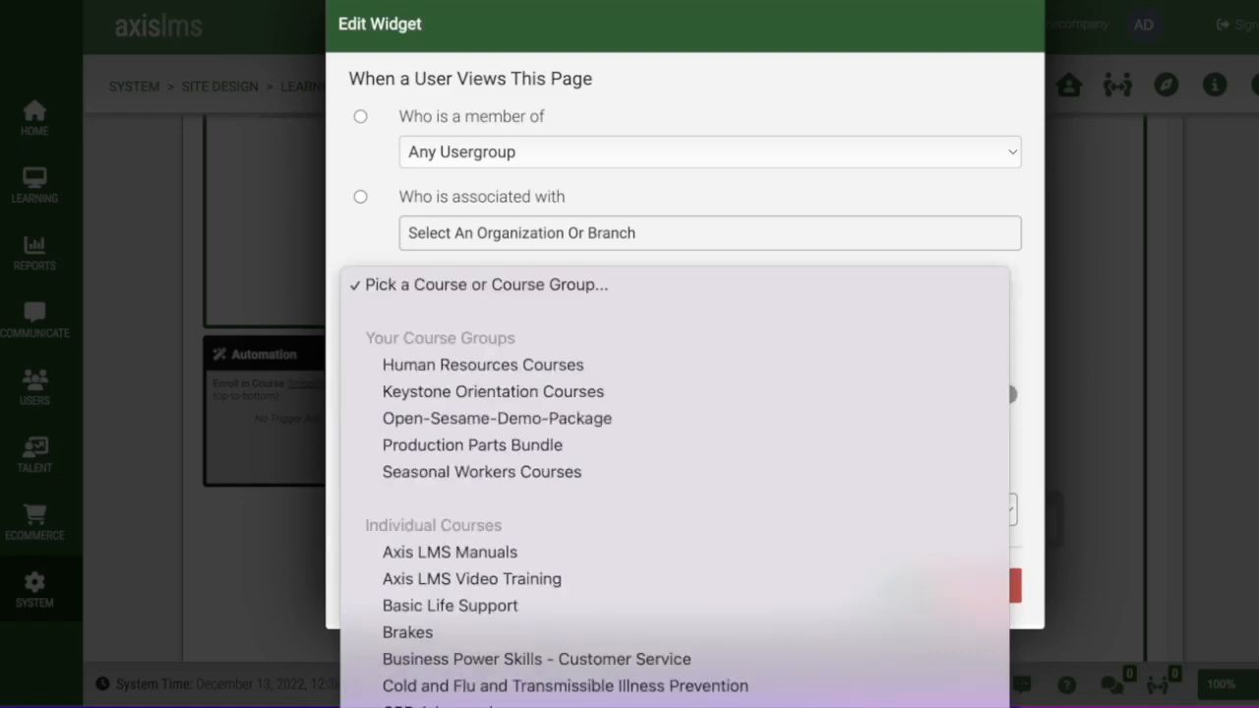
left_click(511, 565)
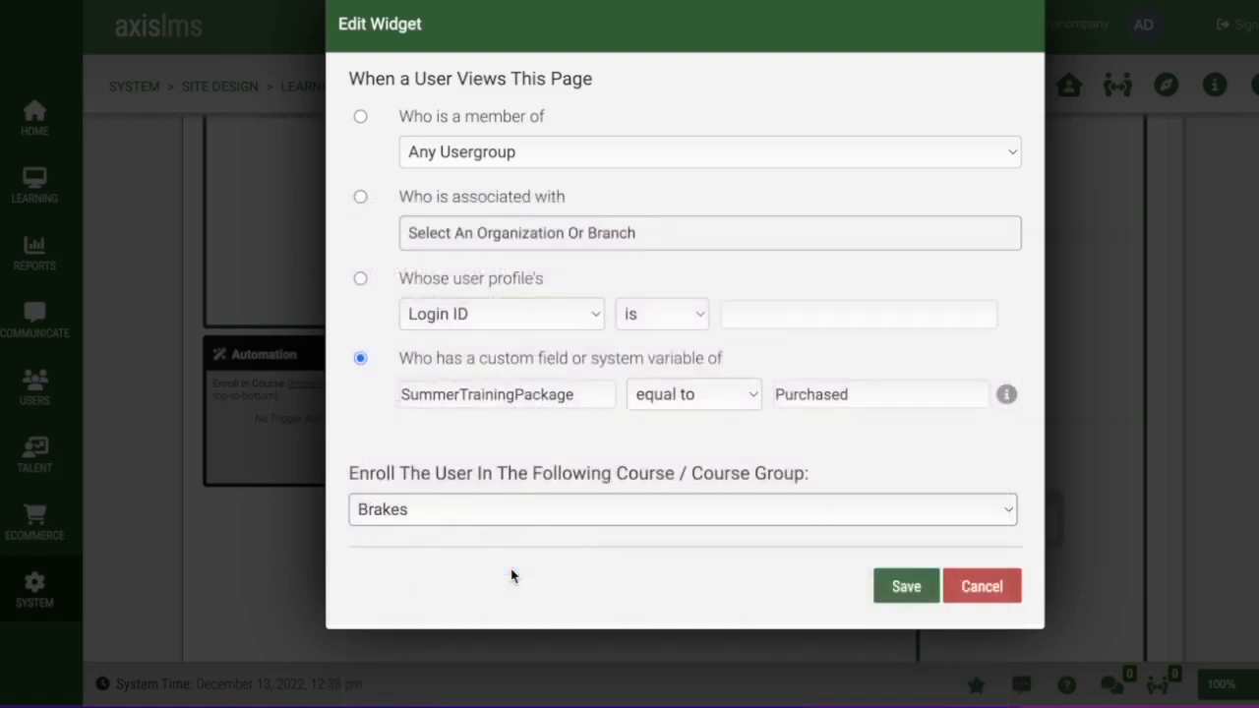
left_click(905, 591)
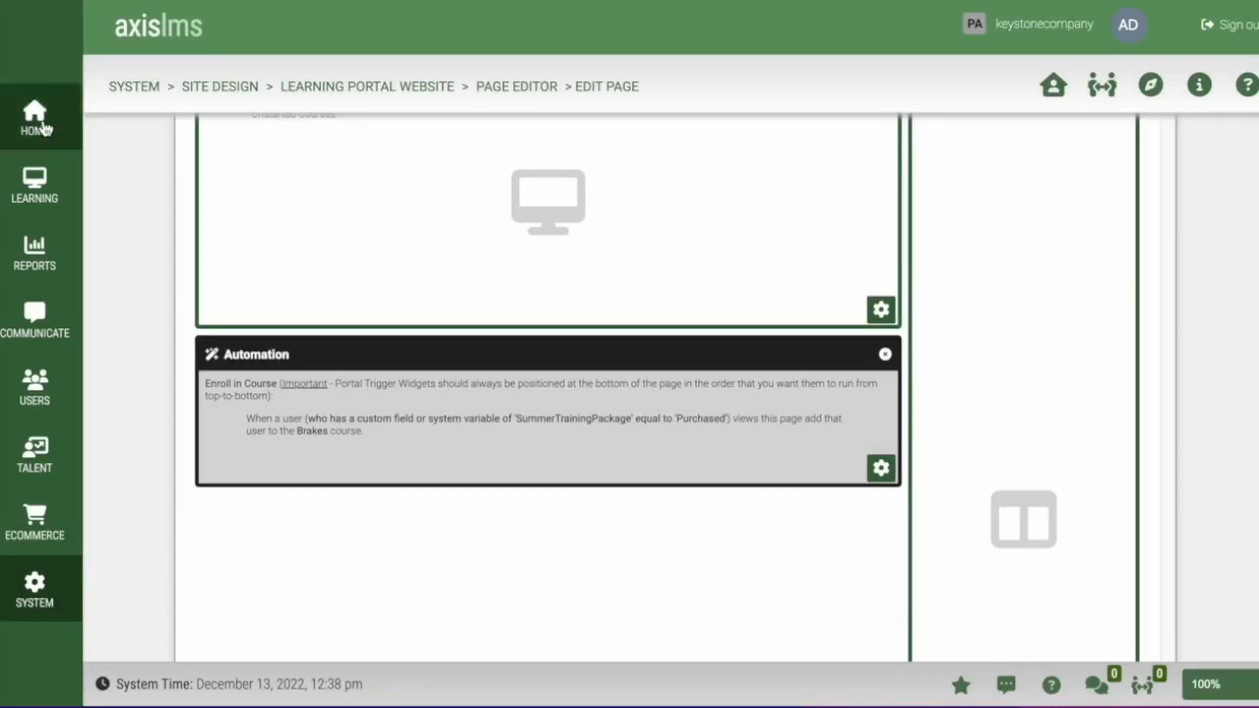
- Add a second 'Trigger - Enroll in Course' widget to the page
scroll(874, 321, "up", 6)
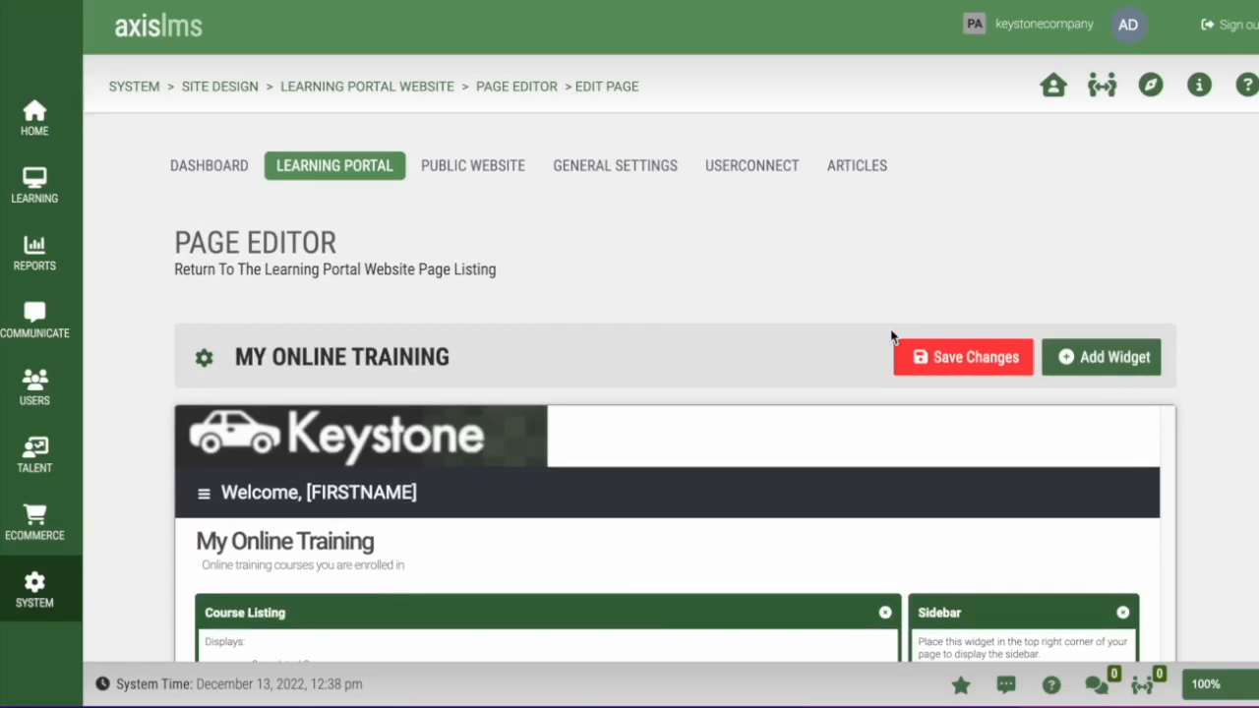
left_click(1102, 357)
left_click(961, 469)
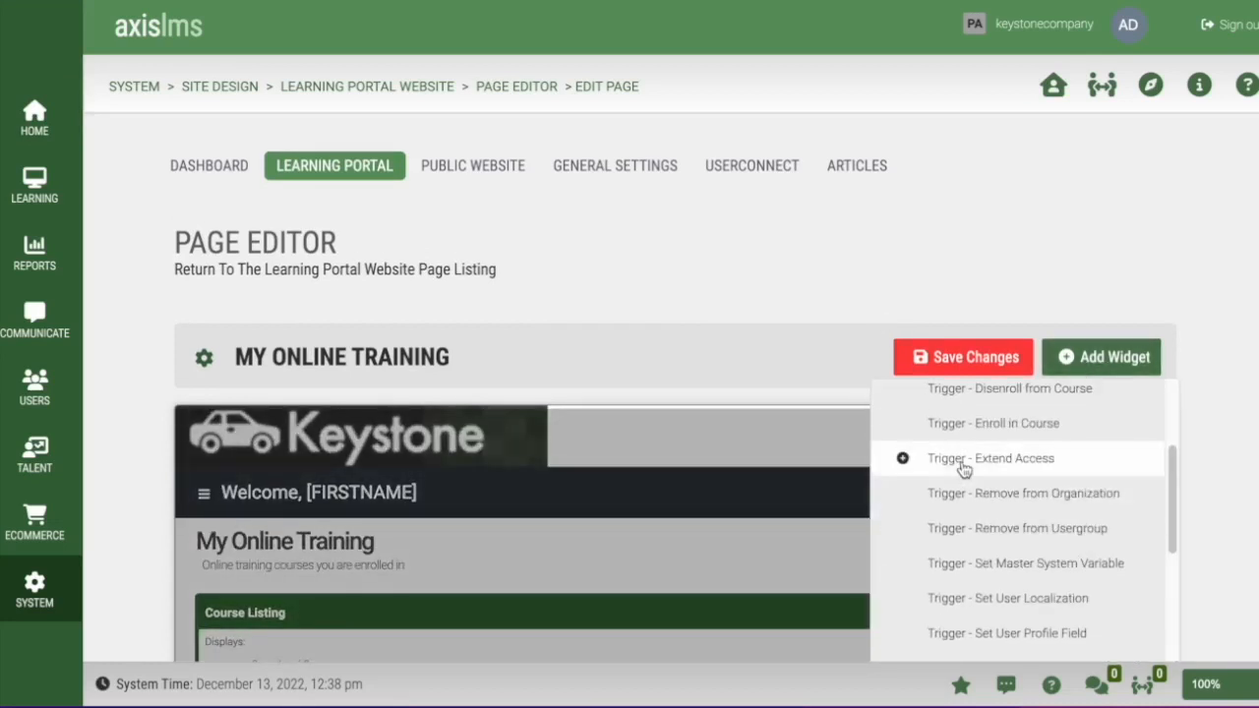
left_click(1003, 429)
scroll(1182, 519, "down", 10)
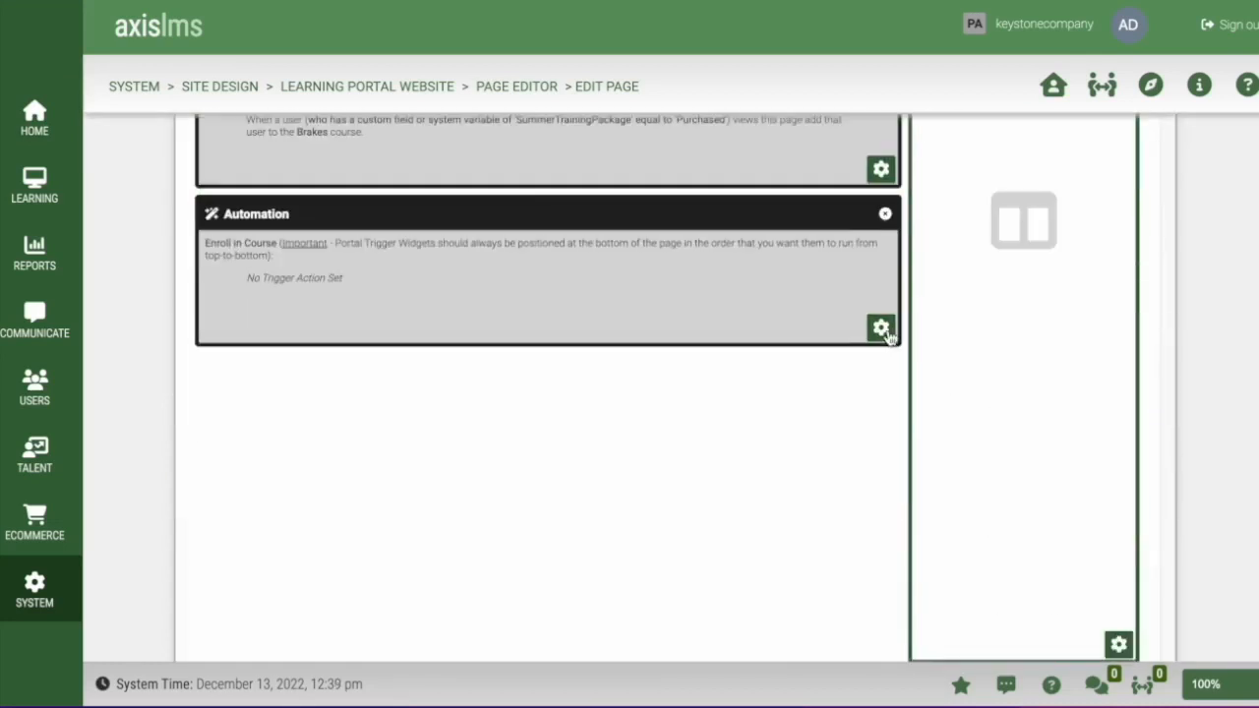
- Set it to enroll SummerTrainingPackage = 'Purchase' users into Basic Life Support, save, and return home
left_click(888, 338)
left_click(360, 358)
left_click(520, 398)
type("SummerTrainingPackage")
left_click(821, 393)
type("Purchase")
left_click(790, 519)
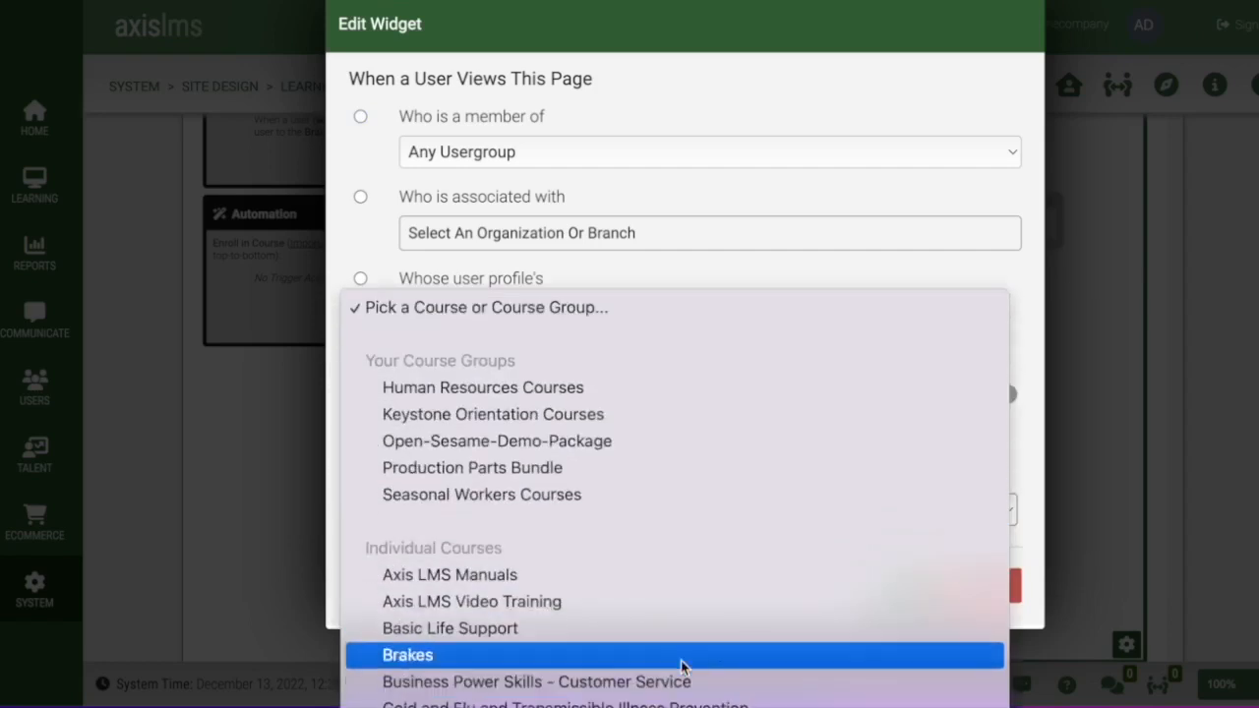
left_click(537, 509)
left_click(906, 587)
scroll(420, 312, "up", 4)
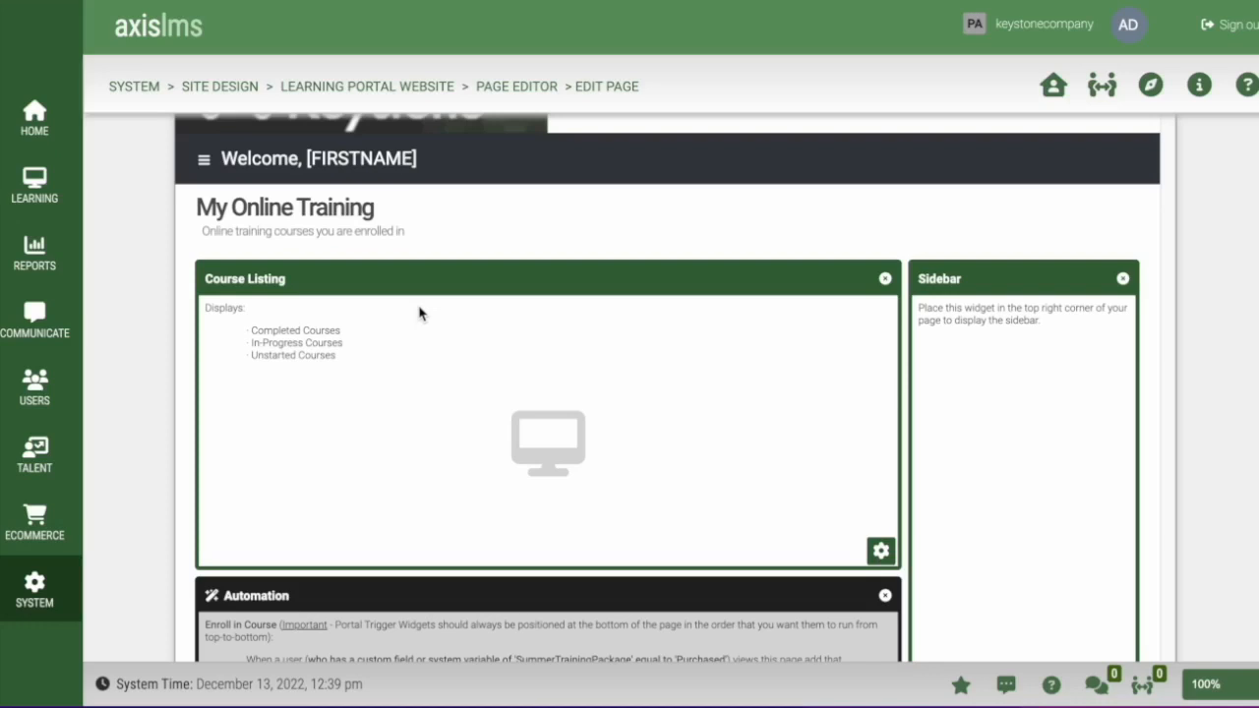
left_click(41, 131)
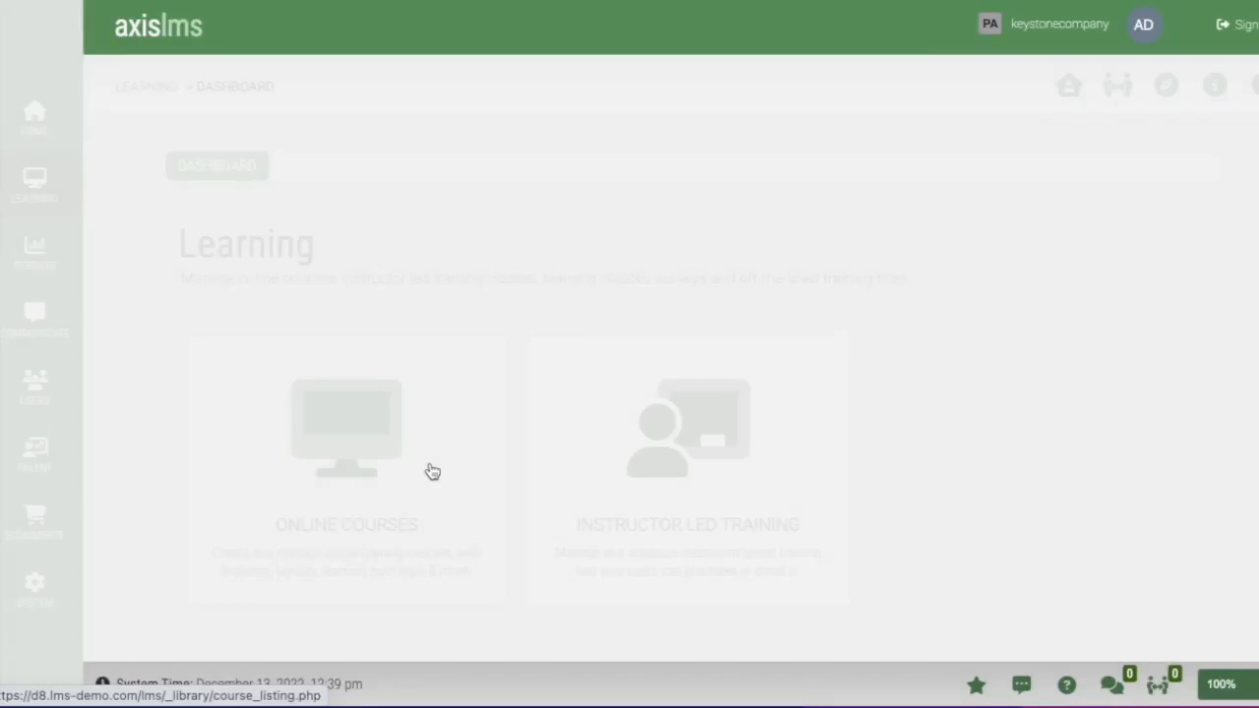
- Start a new automation under Basic Life Support's Automation Event Triggers
left_click(427, 469)
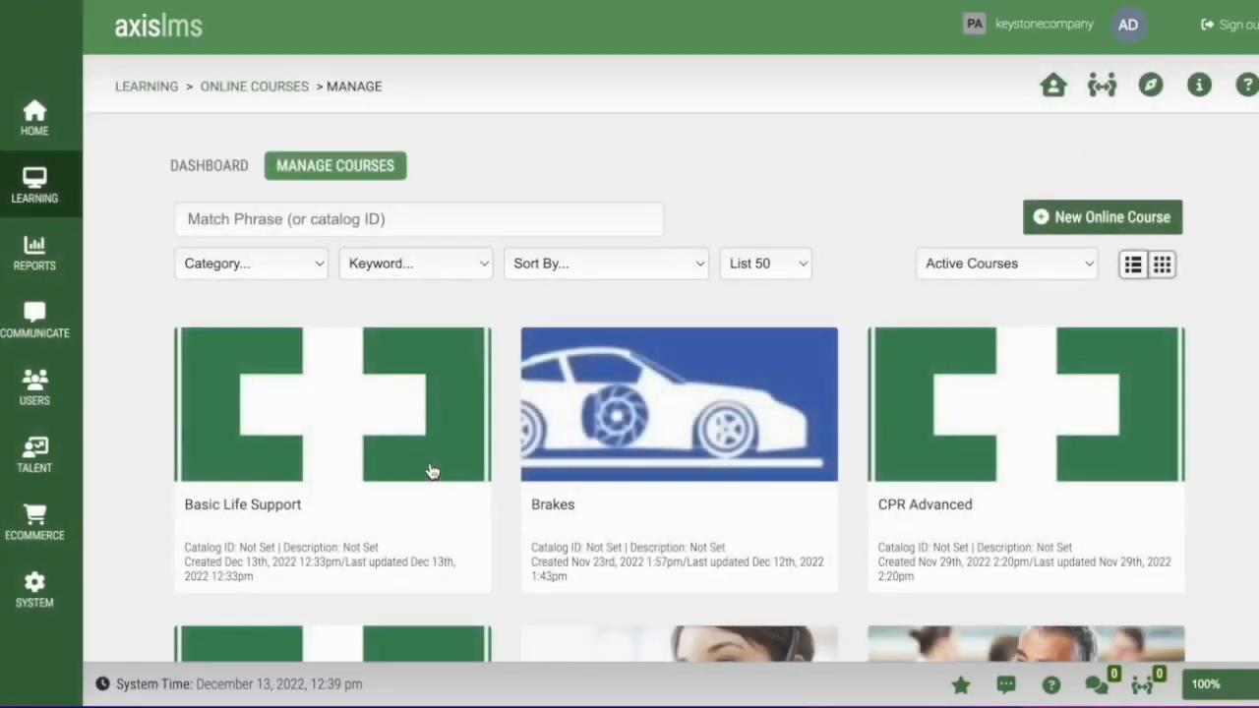
left_click(431, 471)
scroll(866, 487, "down", 6)
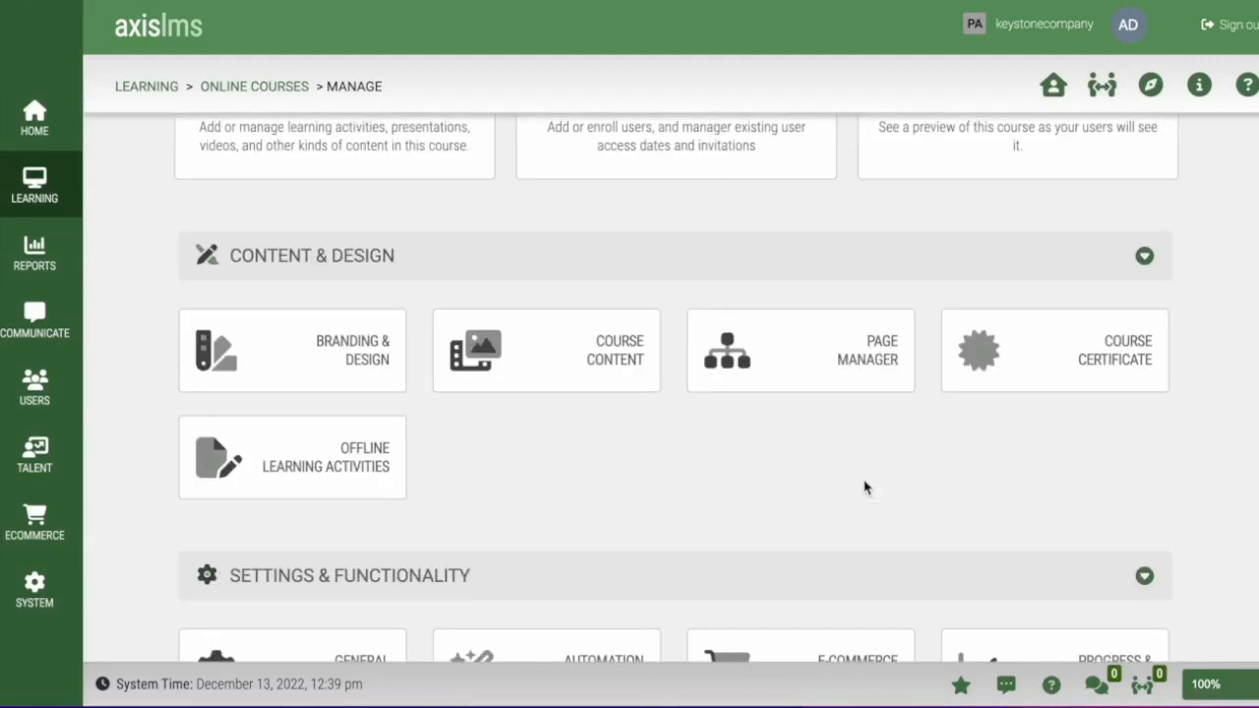
scroll(866, 488, "down", 1)
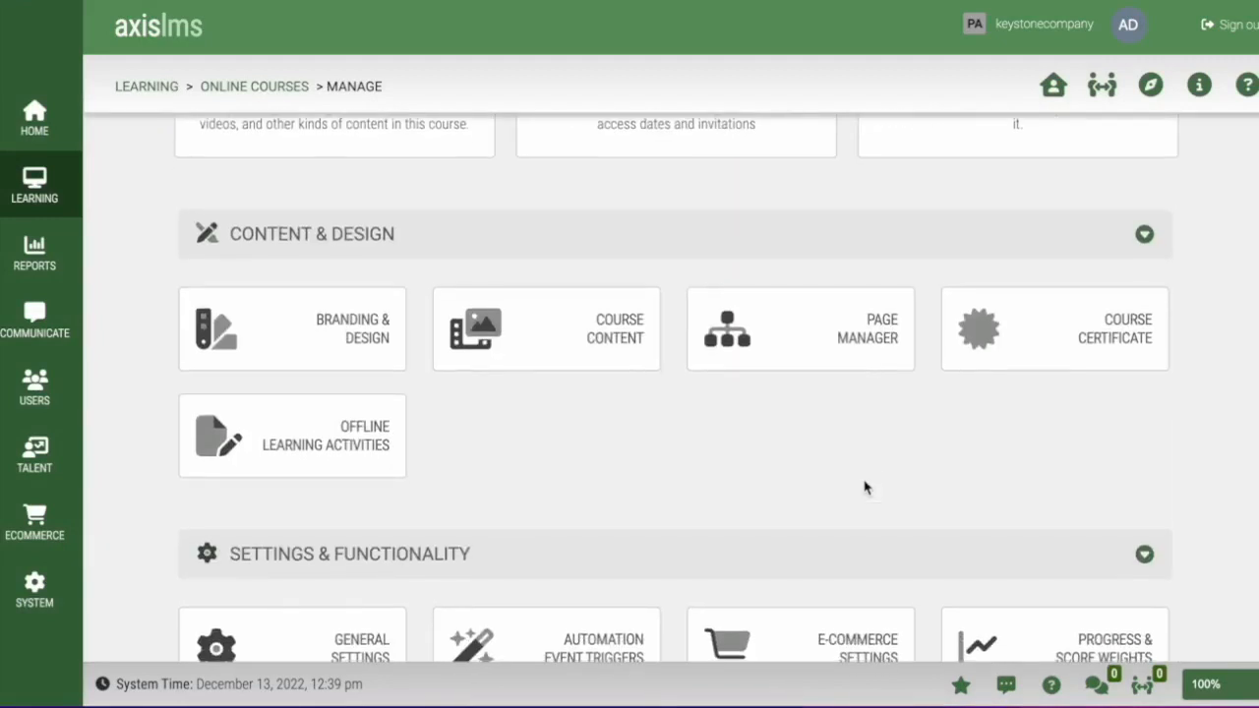
scroll(863, 486, "down", 3)
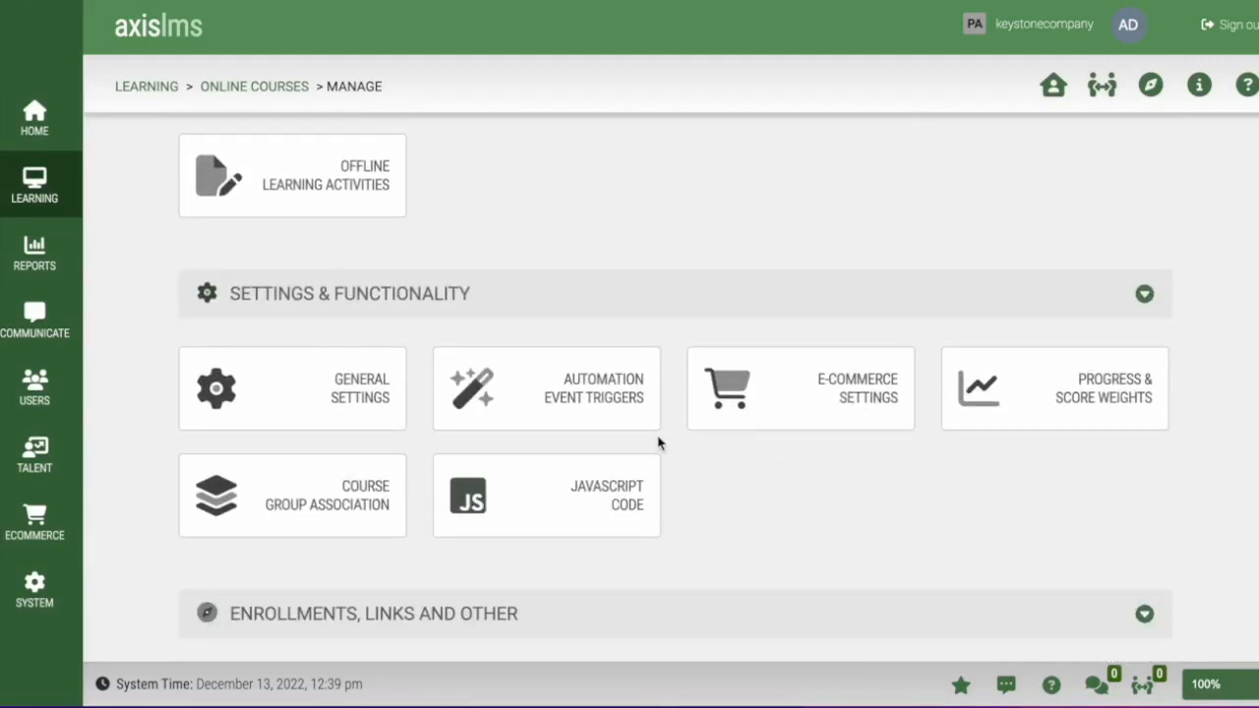
left_click(593, 417)
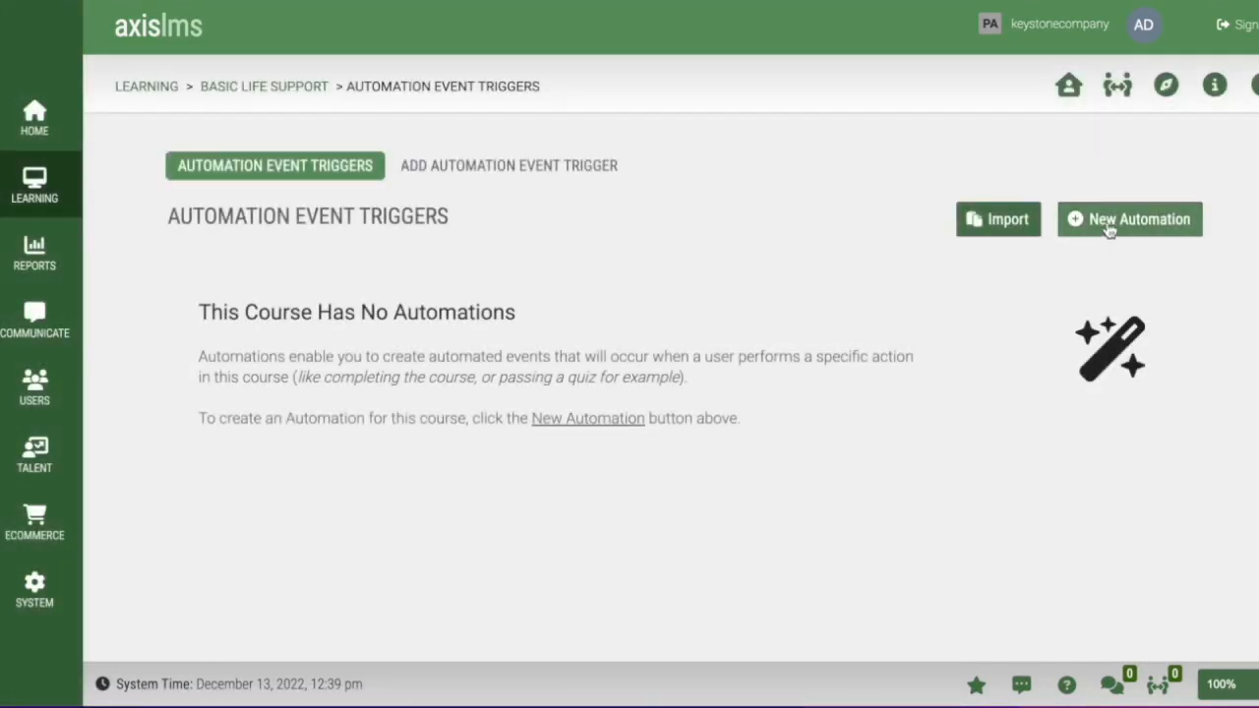
left_click(1108, 228)
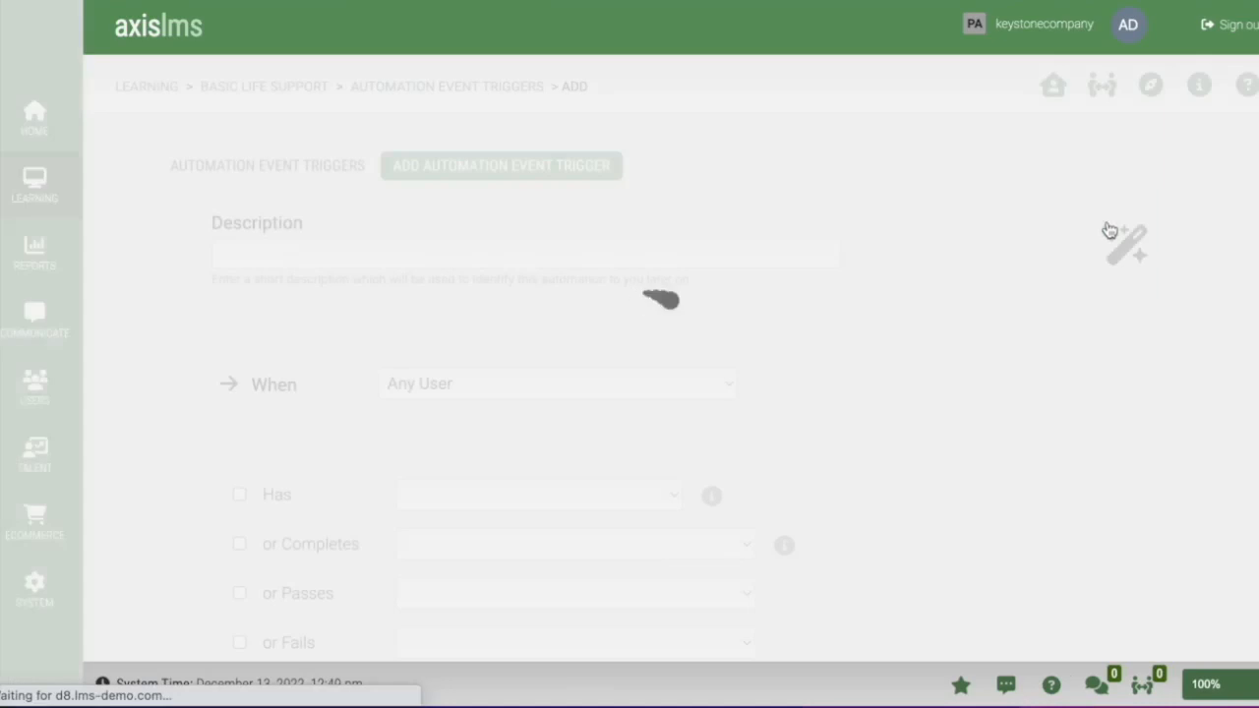
- Enter the automation description 'Set Course End Date'
left_click(390, 258)
type("Set Course End Date")
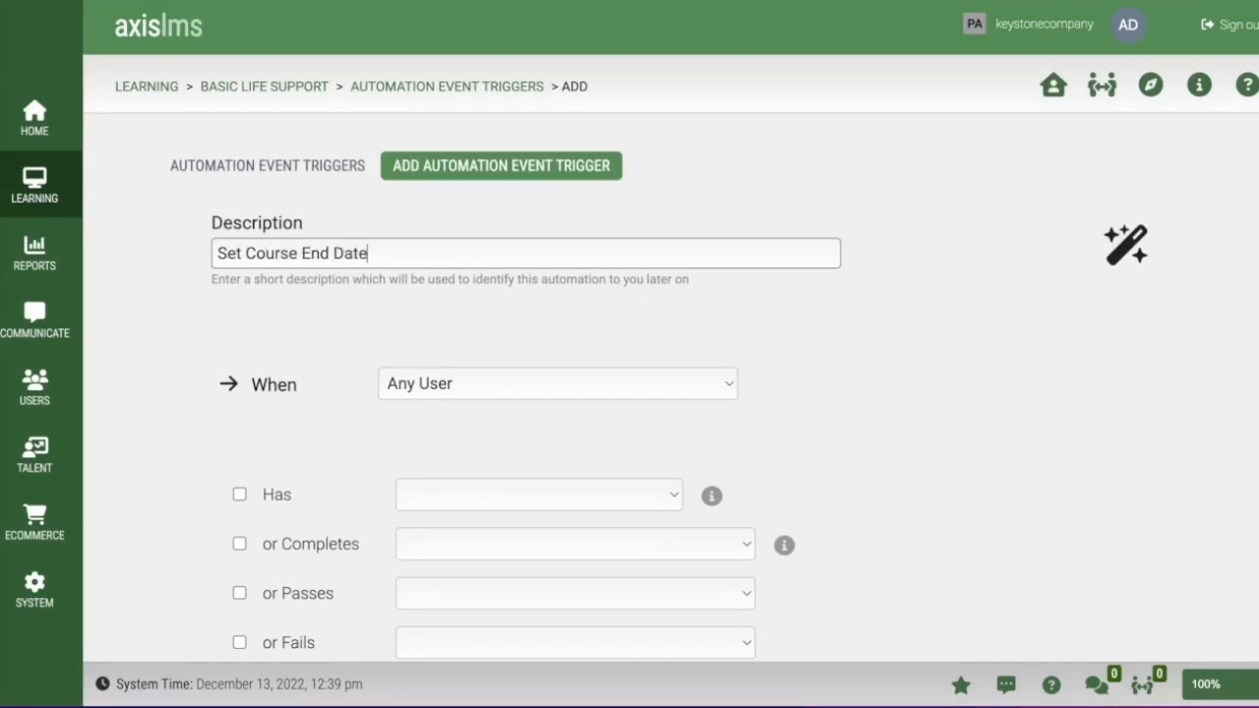
left_click(430, 278)
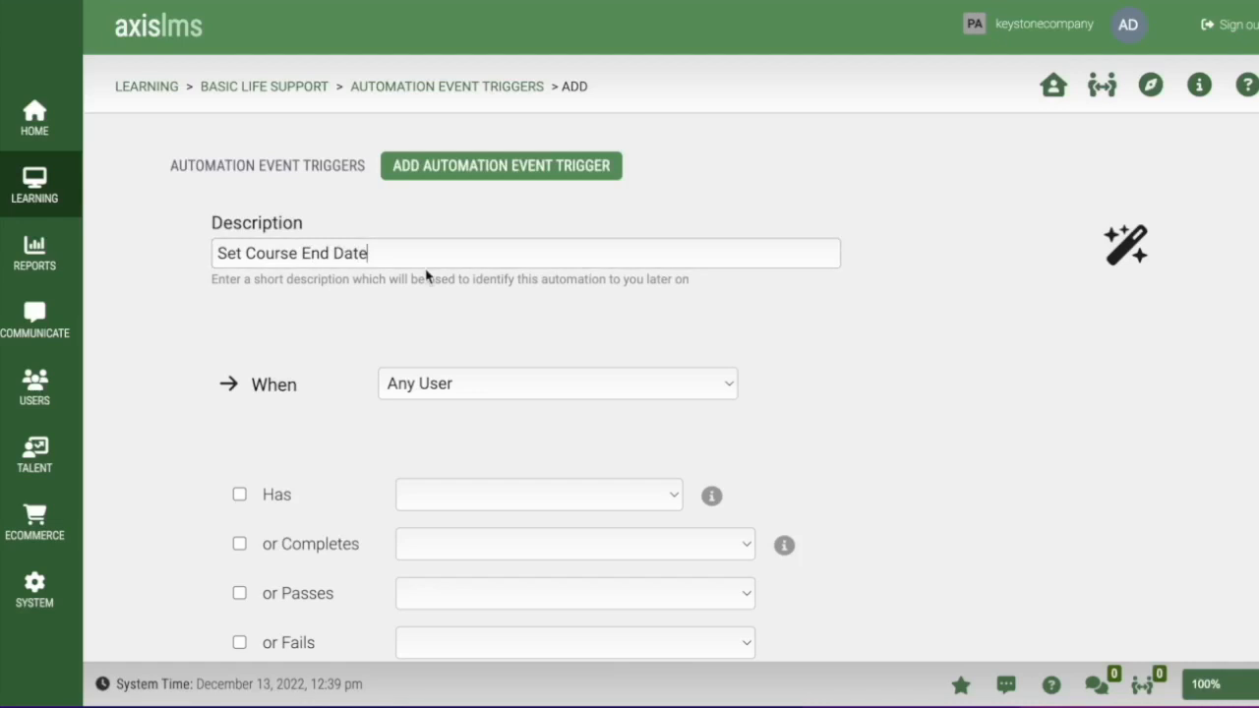
- Add a user filter: System Variable SummerTrainingPackage equals Purchased, then open the Has event list
scroll(445, 431, "down", 4)
scroll(446, 436, "down", 2)
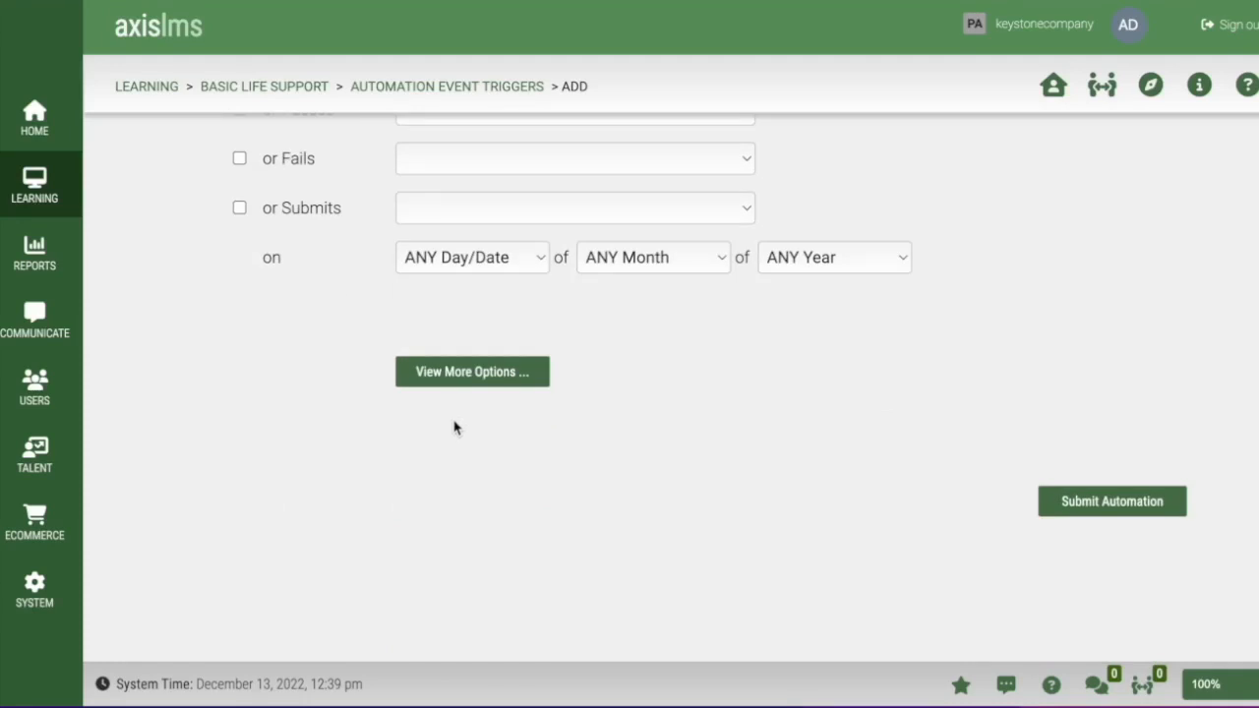
left_click(507, 372)
scroll(670, 480, "down", 2)
scroll(670, 480, "down", 1)
left_click(492, 386)
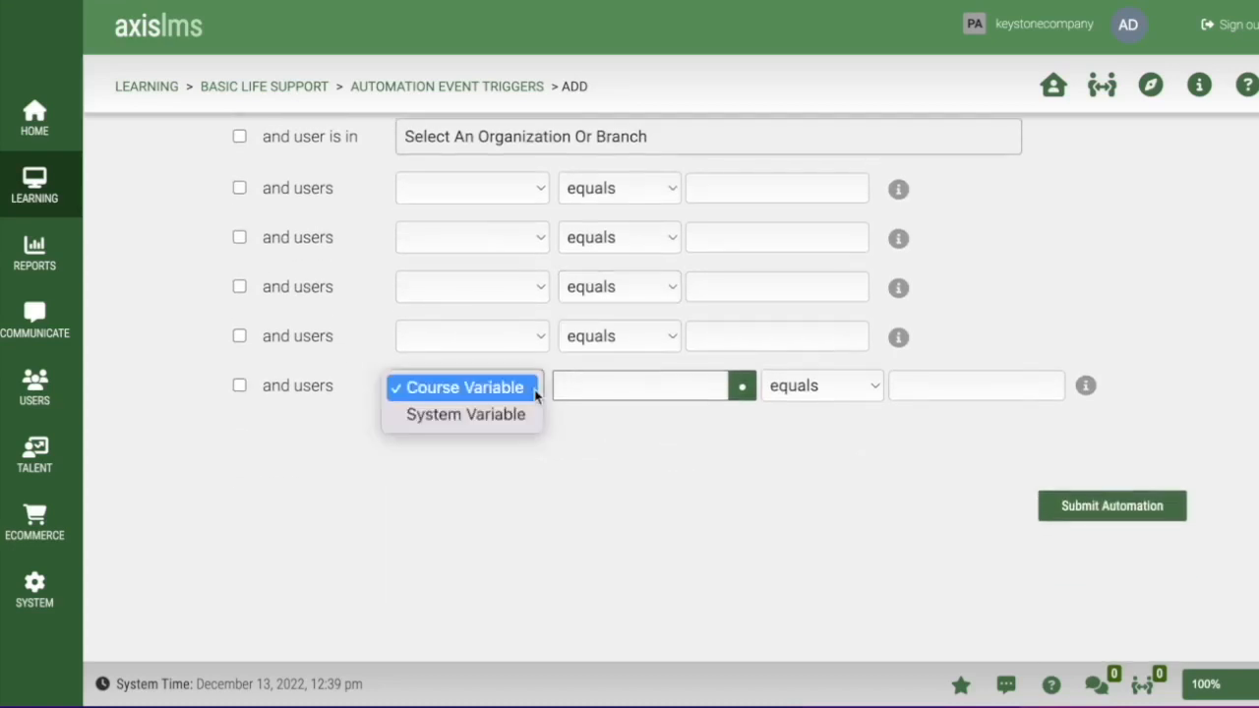
left_click(514, 415)
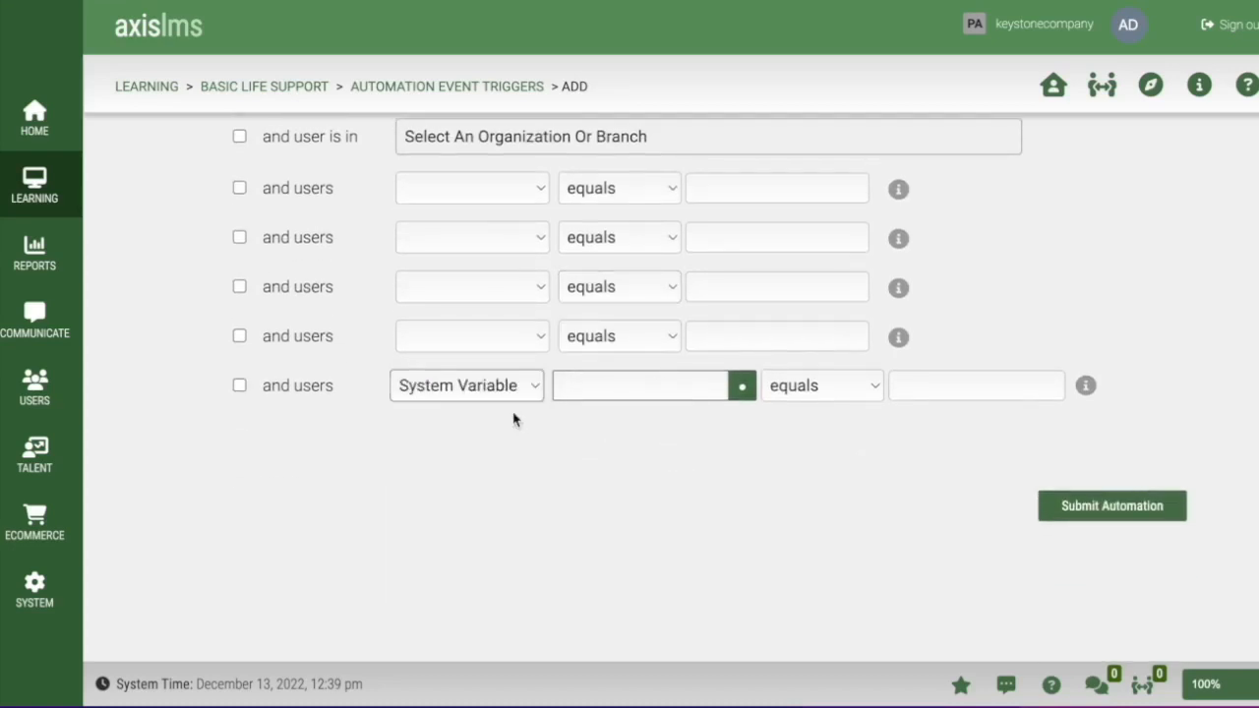
left_click(659, 385)
key("ctrl+v")
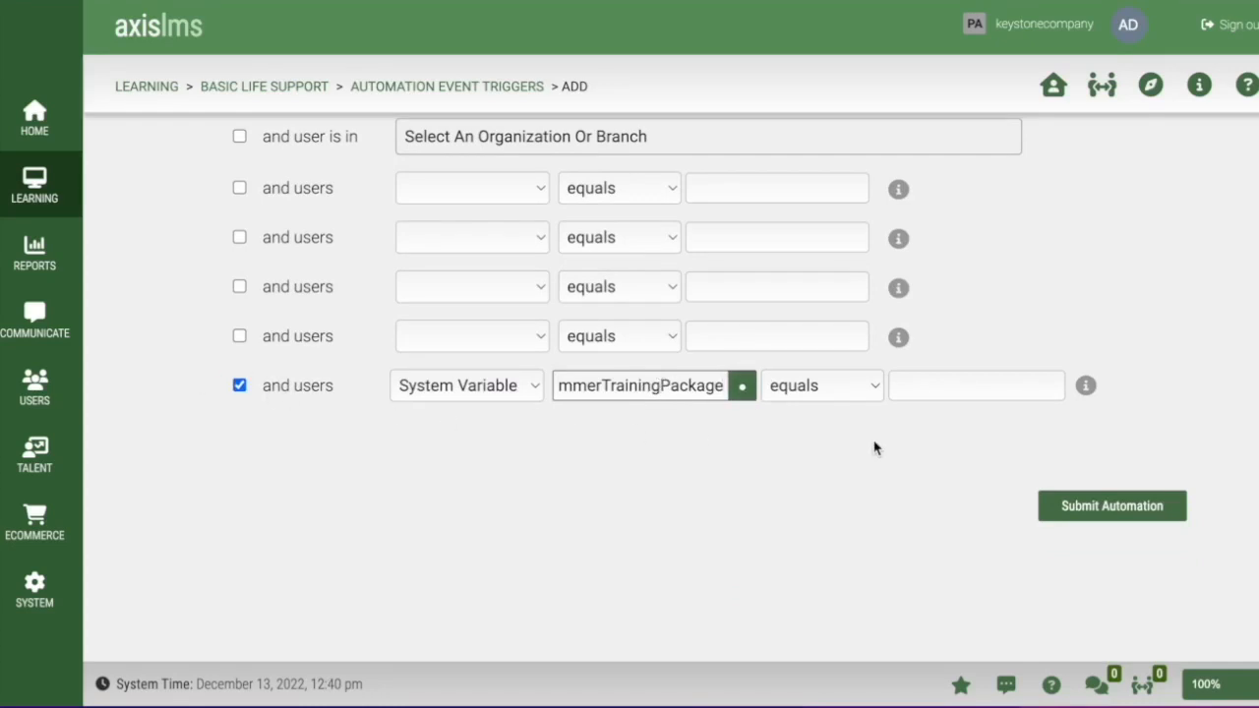
left_click(946, 386)
type("Pu")
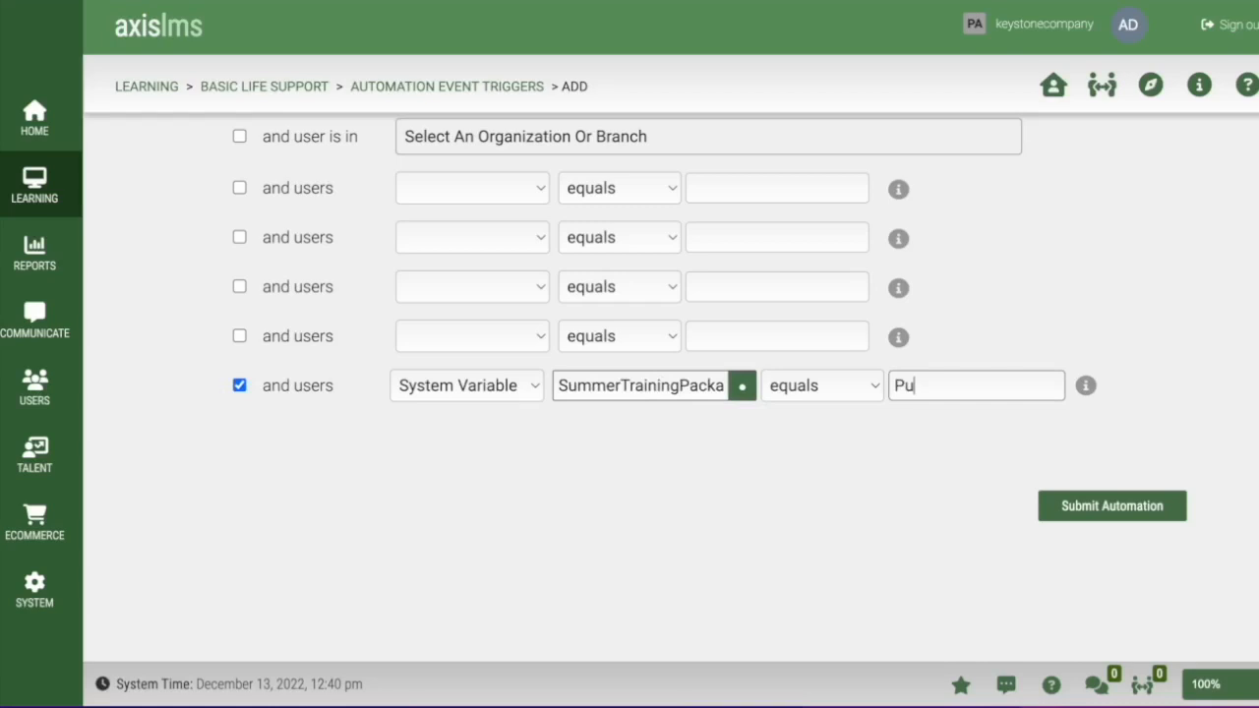
type("rchased")
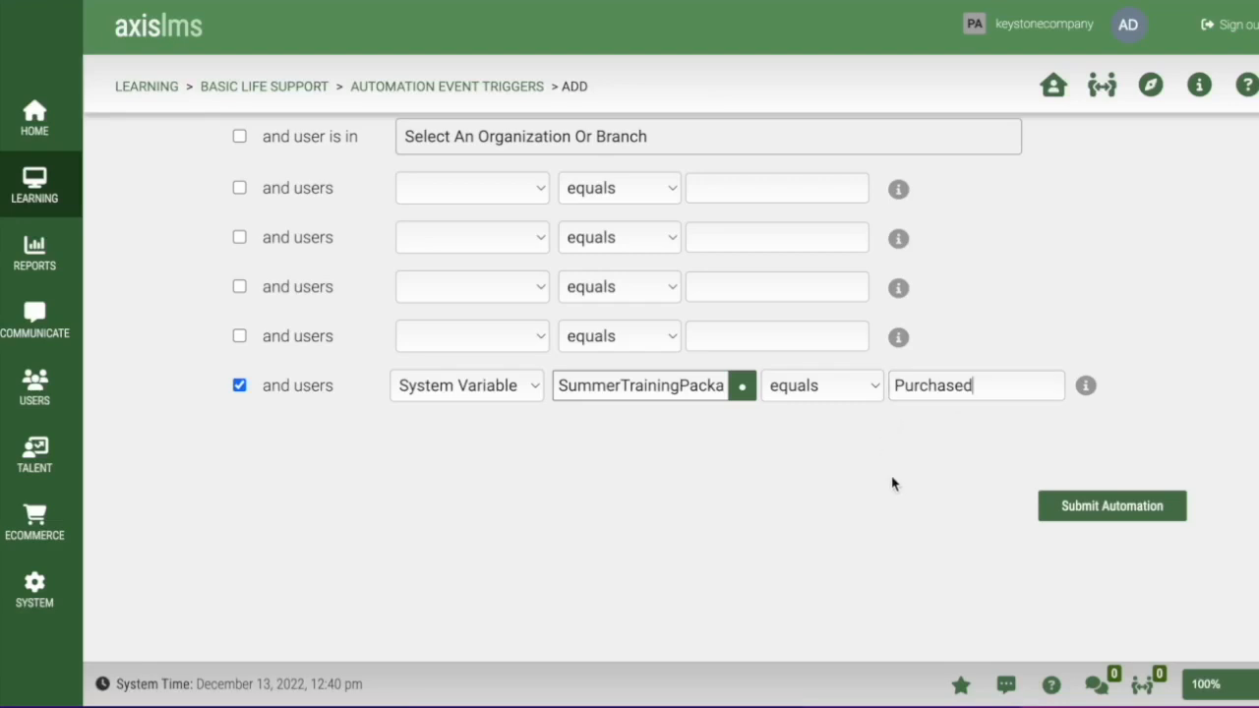
scroll(846, 472, "up", 10)
left_click(475, 460)
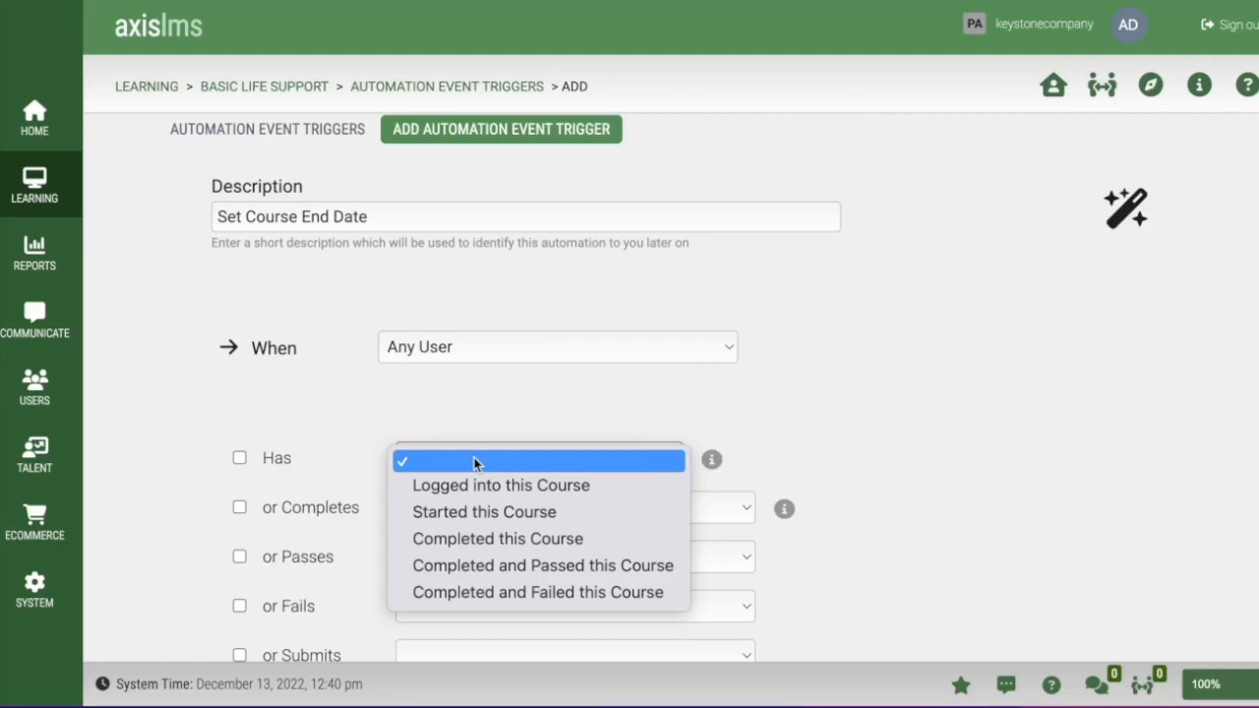
- Trigger on 'Started this Course', set a +90 Days Basic Life Support expiration, and submit
left_click(488, 512)
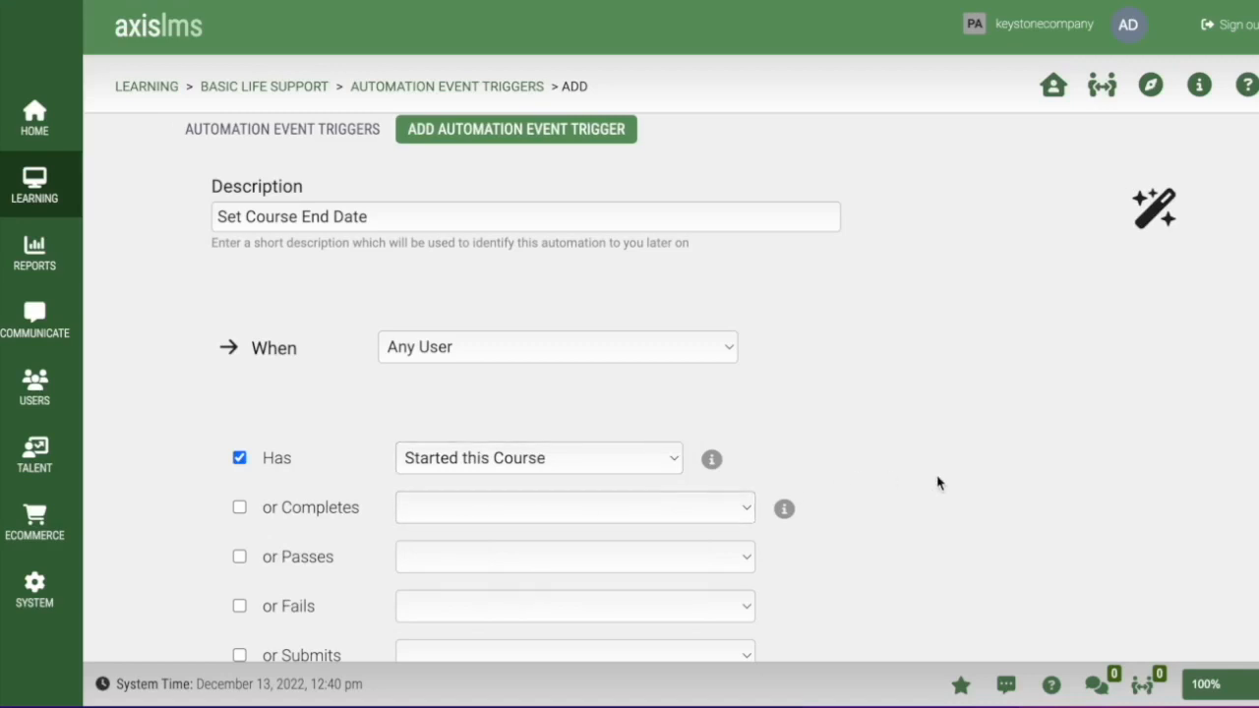
scroll(936, 482, "down", 10)
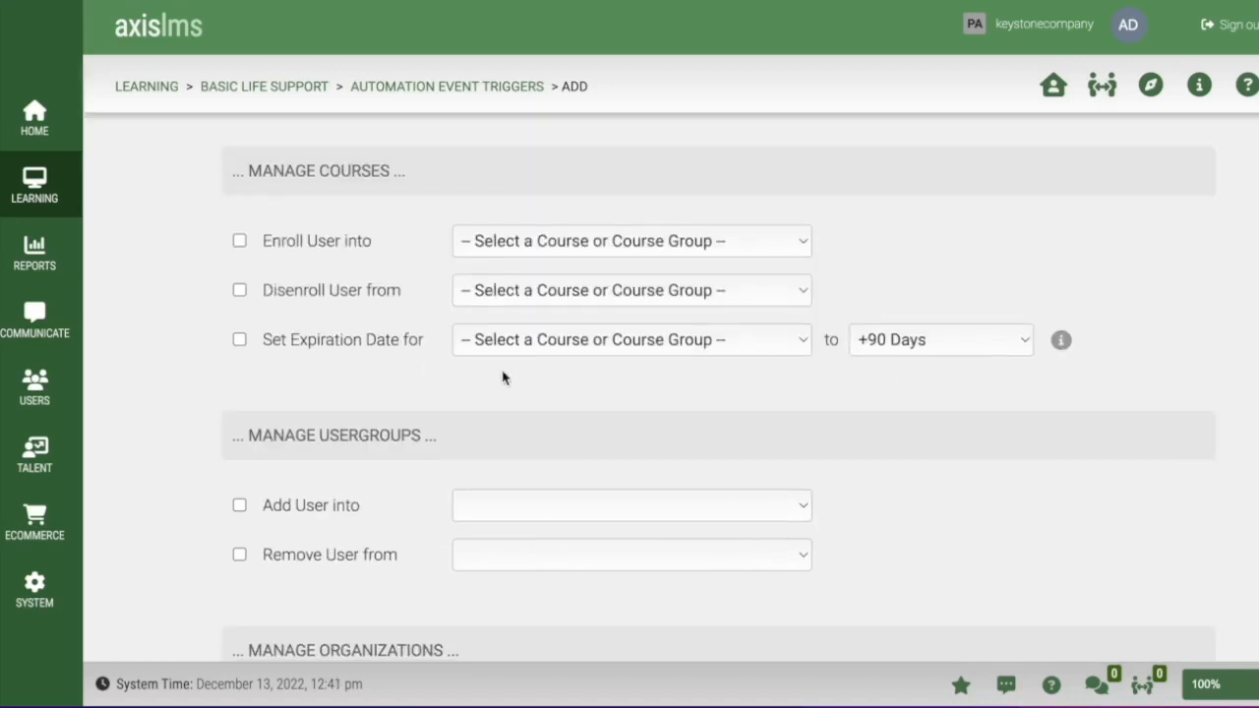
left_click(239, 340)
left_click(686, 341)
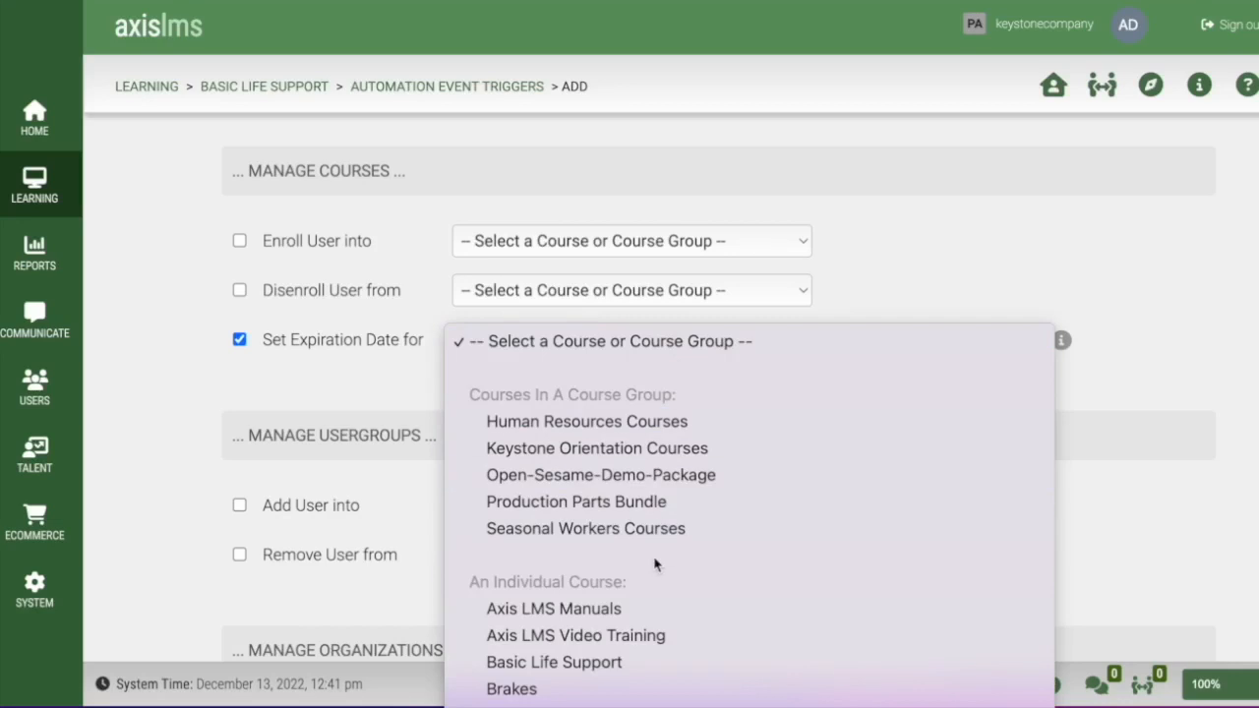
scroll(654, 564, "down", 2)
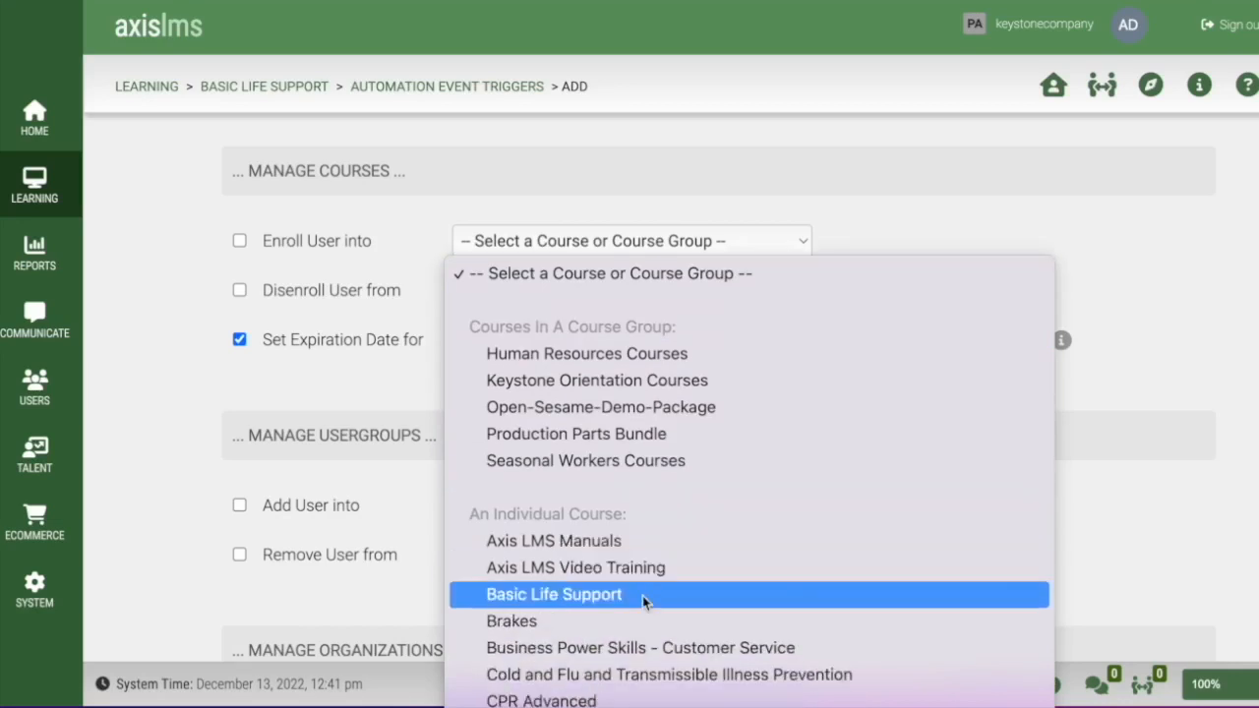
left_click(642, 595)
scroll(1050, 404, "down", 5)
scroll(1050, 404, "down", 3)
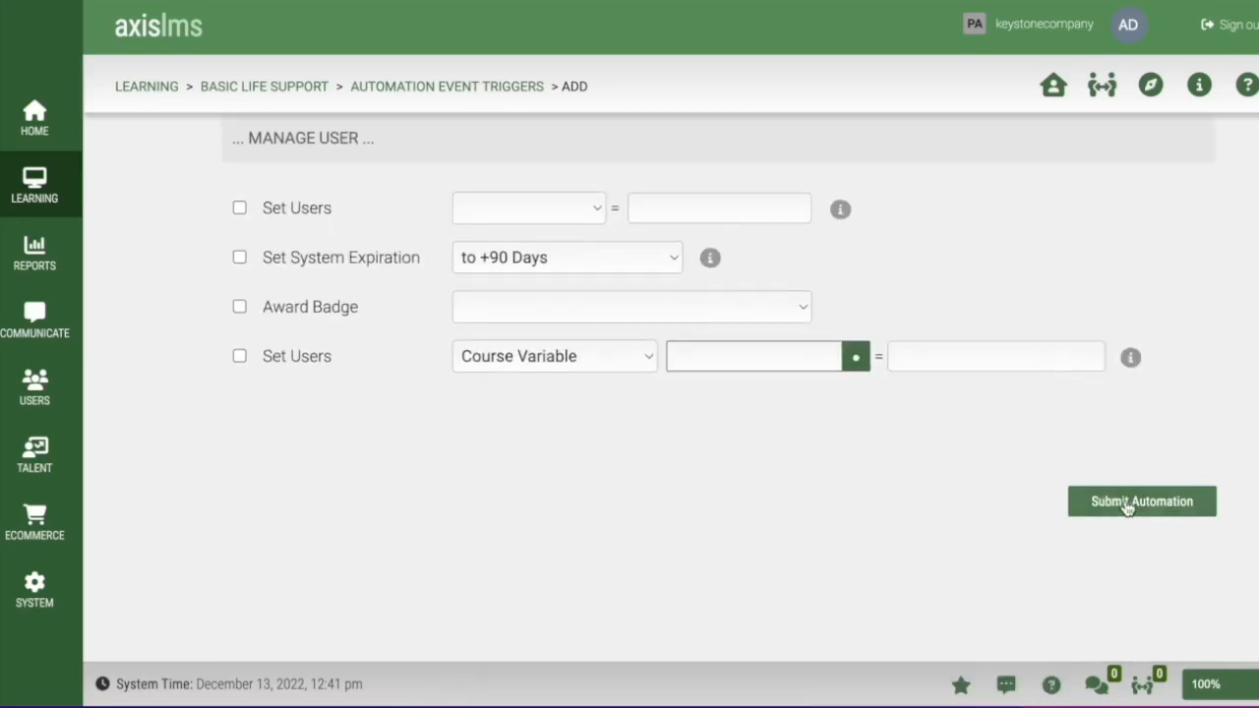
left_click(1133, 504)
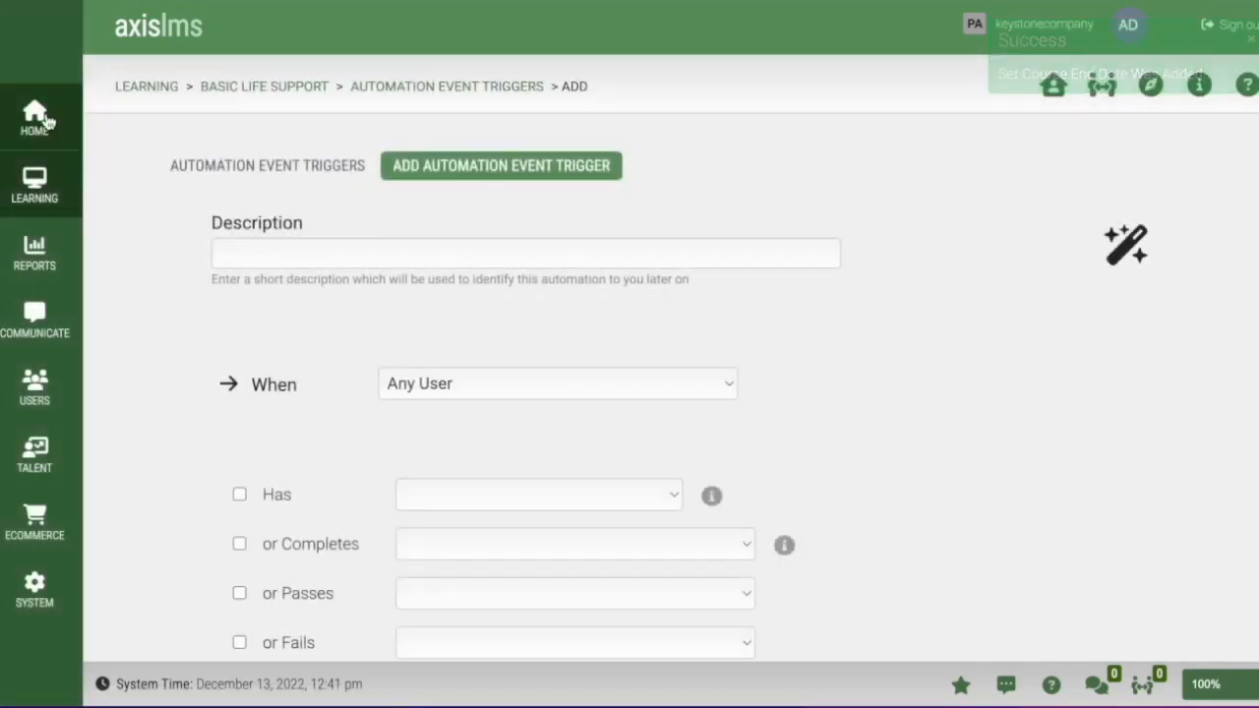
- Go back to the Axis LMS home dashboard from the sidebar
left_click(34, 118)
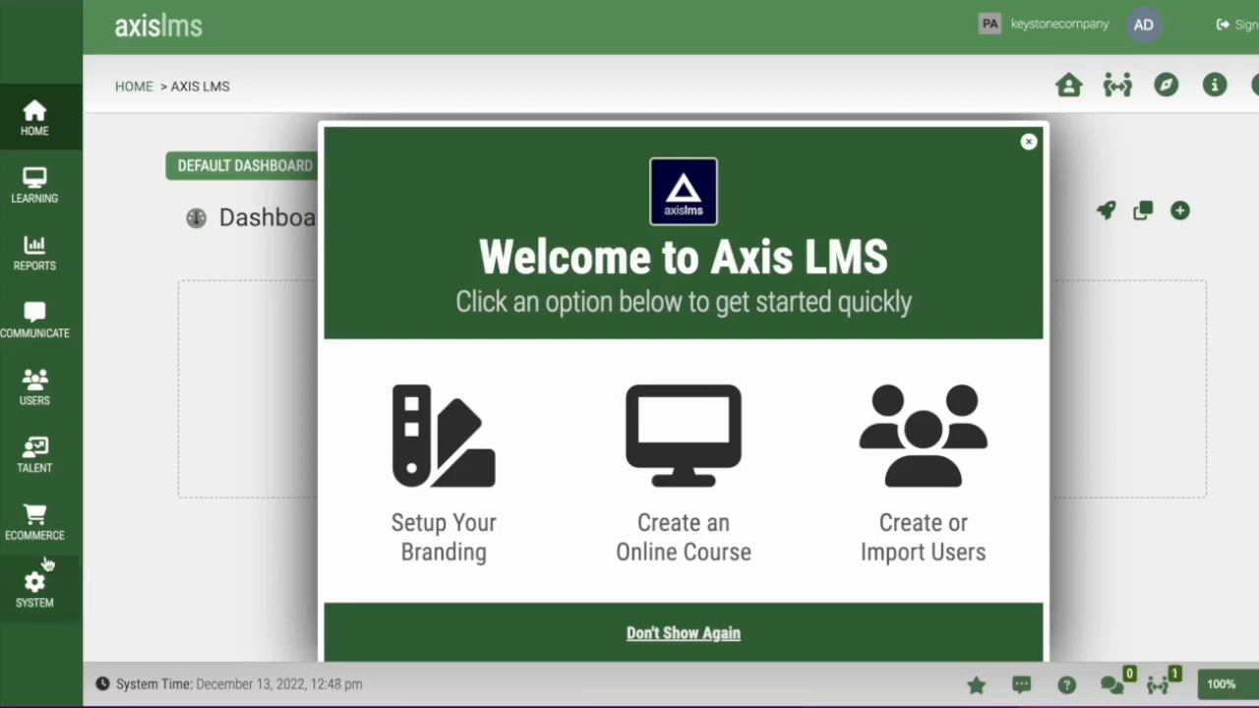
- Find the Summer Training Package's purchase links under Ecommerce's other product links
left_click(59, 518)
left_click(457, 532)
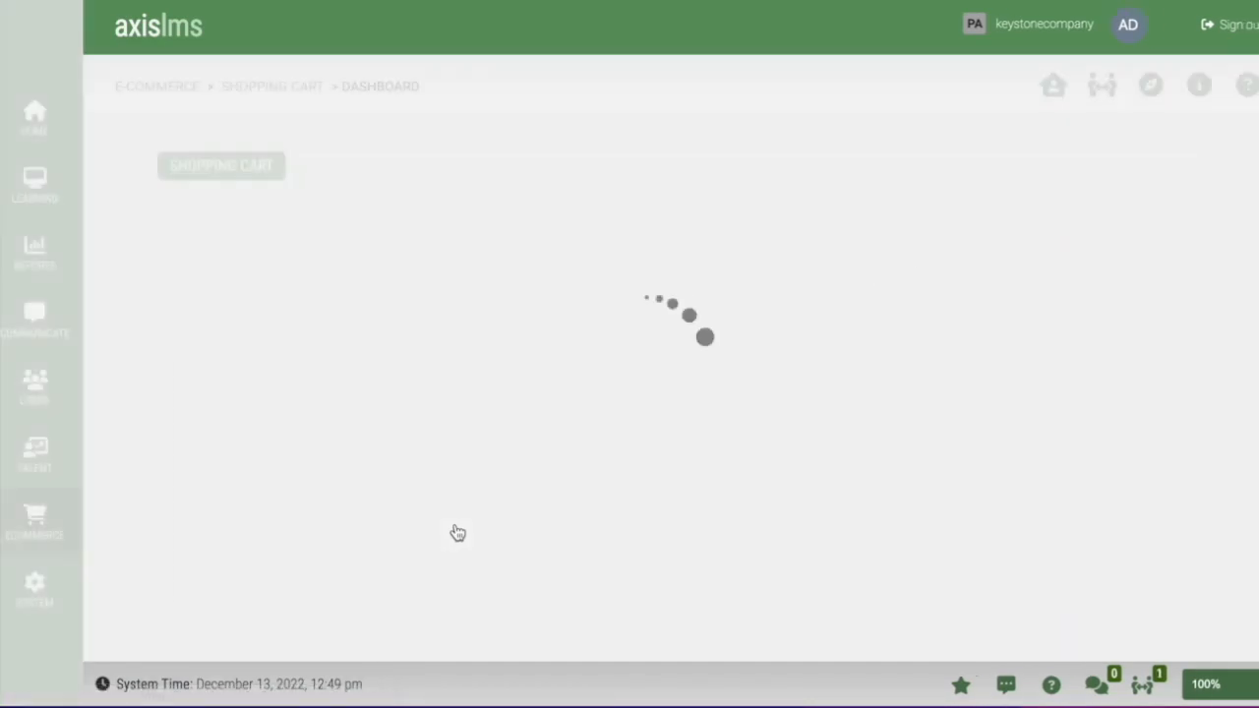
scroll(492, 568, "down", 3)
left_click(574, 549)
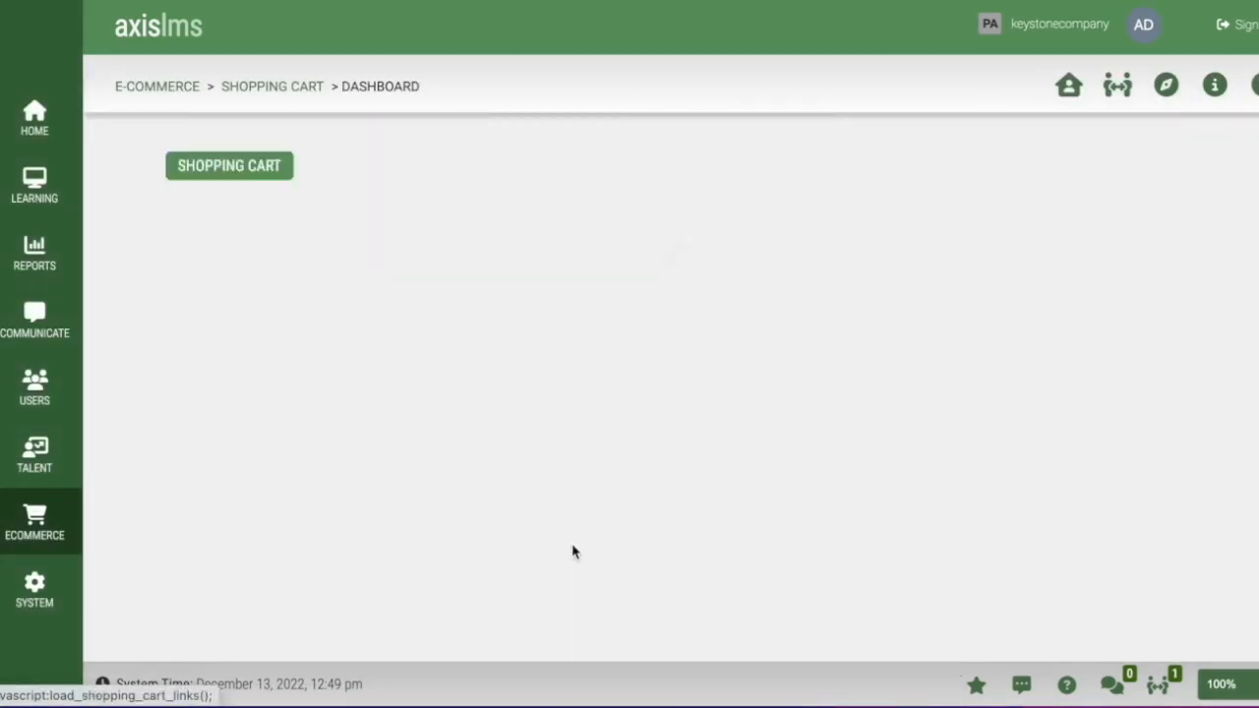
left_click(386, 423)
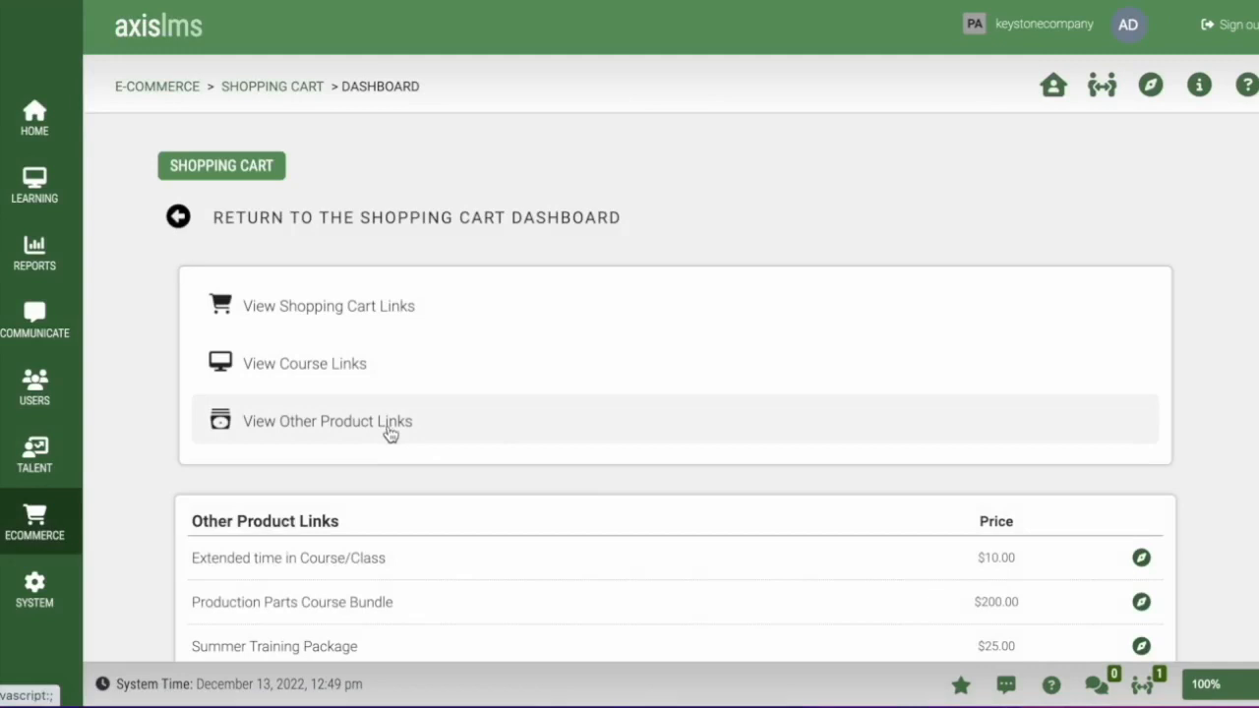
scroll(747, 504, "down", 2)
left_click(1141, 472)
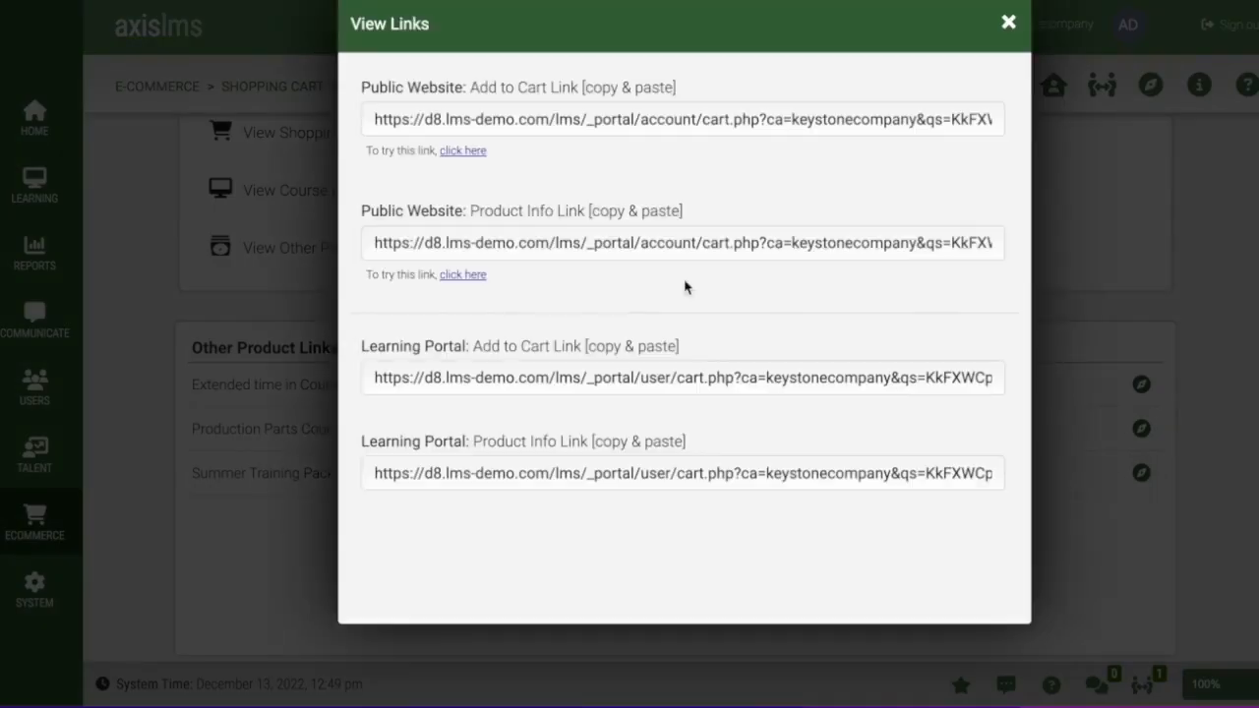
- Add the Summer Training Package to the cart and check out with the buyer's name and e-mail
left_click(474, 156)
left_click(1198, 342)
key("Tab")
key("Tab")
left_click(326, 503)
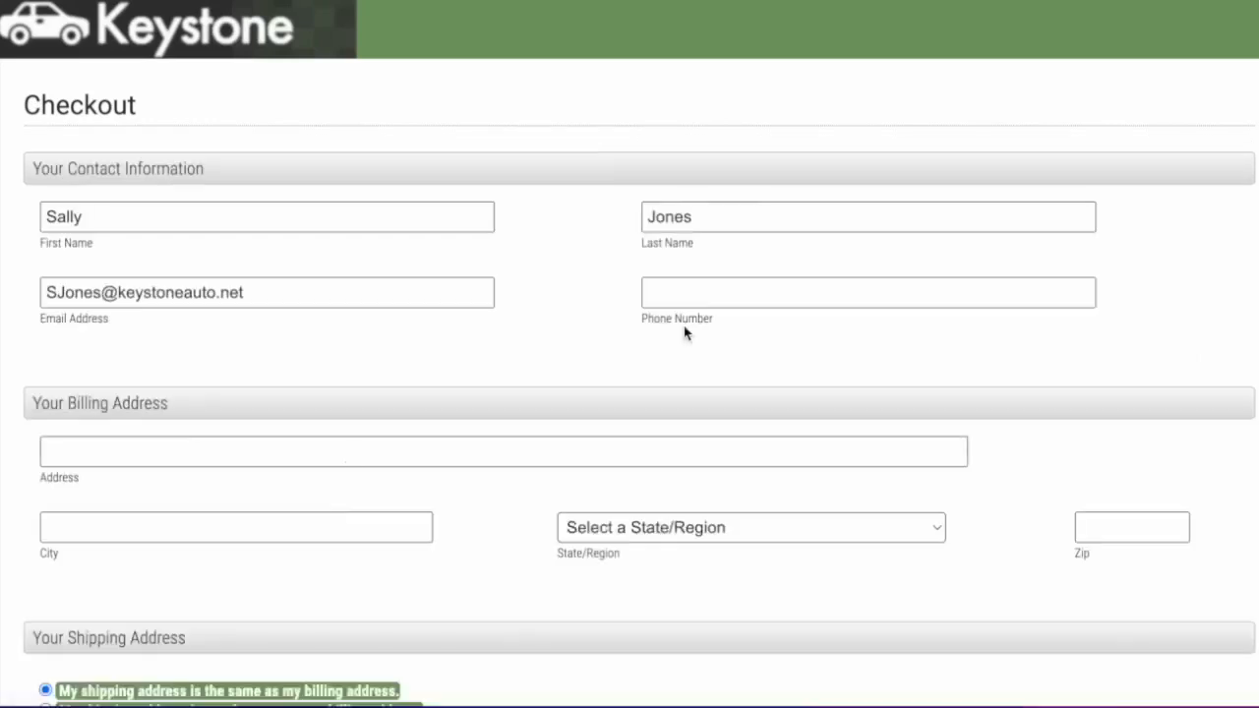
- Finish the $25.00 checkout with the buyer's phone, billing address and state, then view their learning portal
left_click(685, 293)
type("123-456-7893")
left_click(83, 454)
left_click(673, 528)
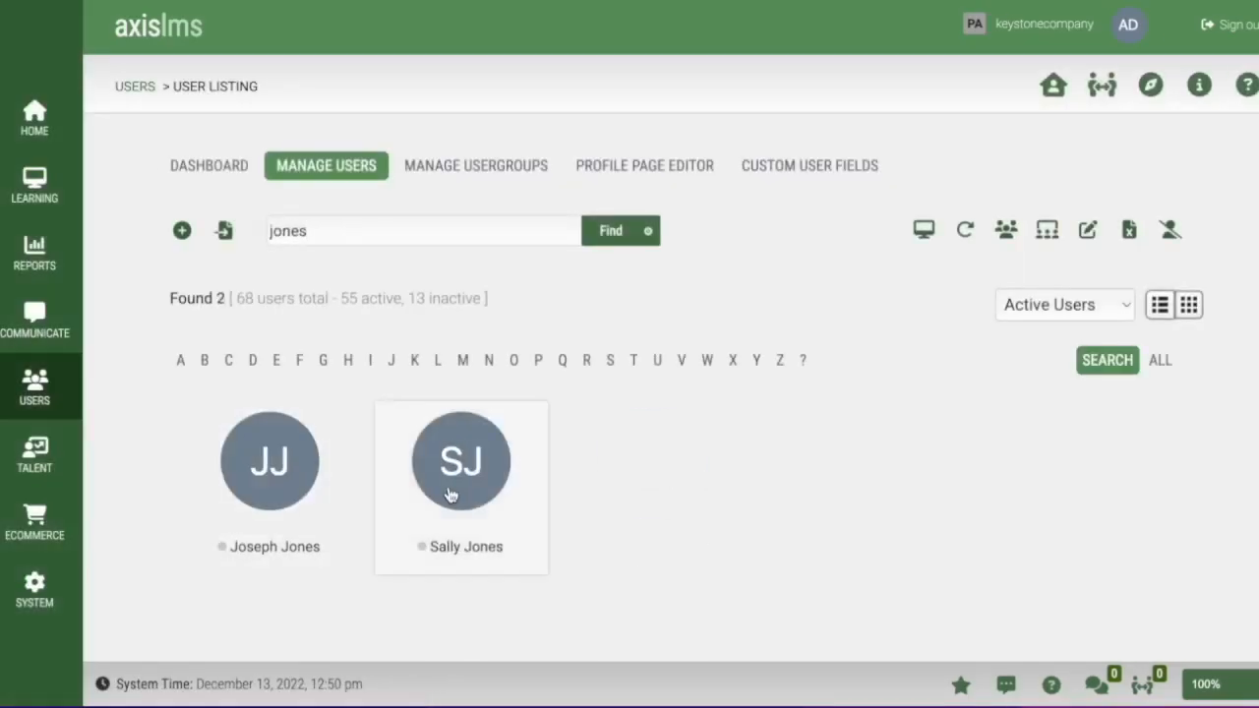
left_click(453, 490)
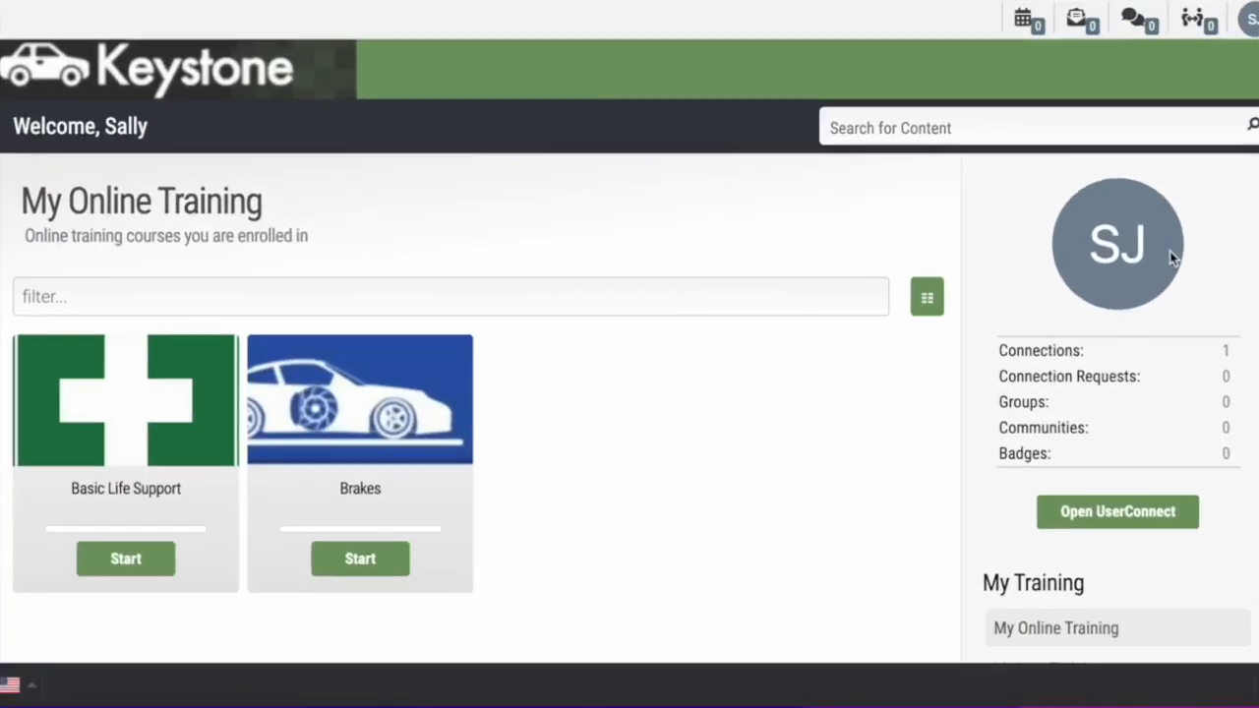